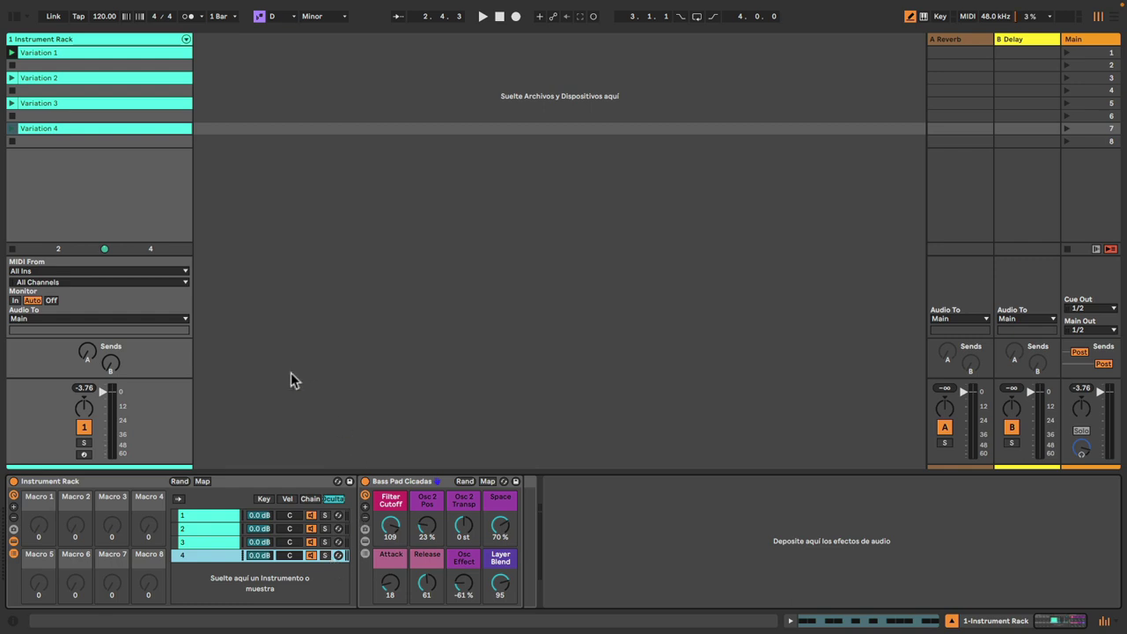
Step: Examine the four variation clips, comparing the MIDI notes of Variation 1 and Variation 3
click(124, 81)
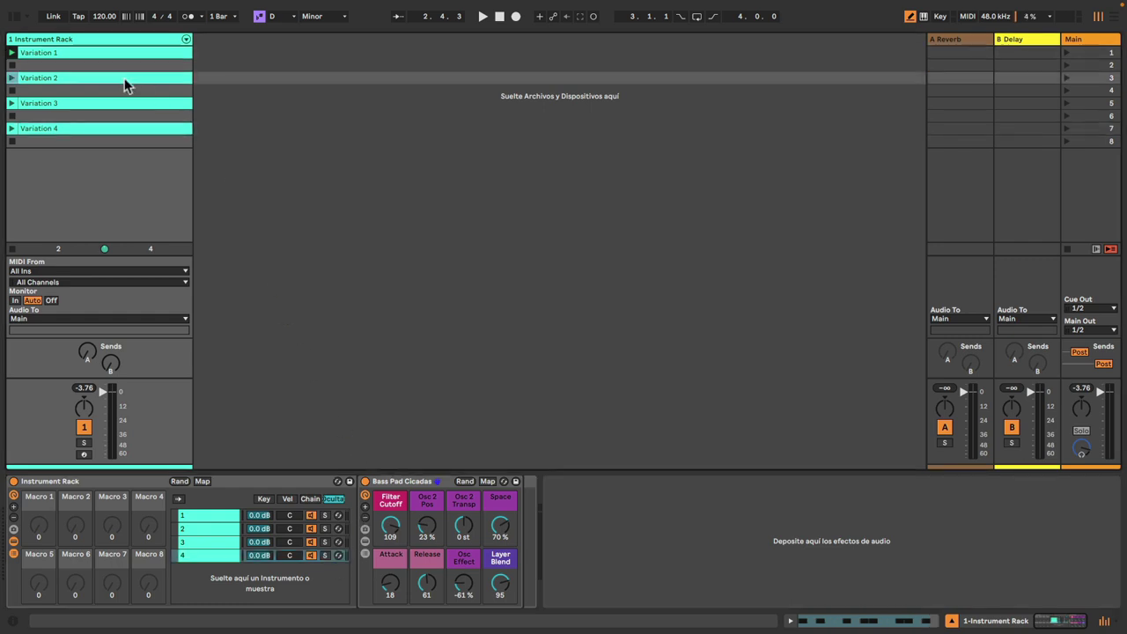
click(124, 111)
click(123, 130)
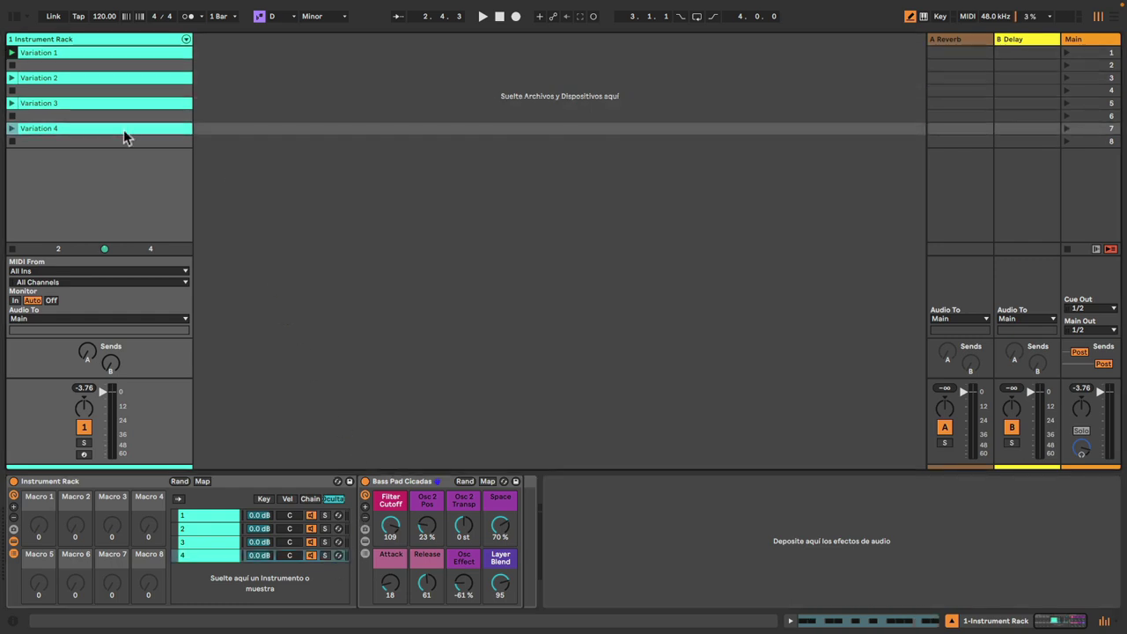
double_click(125, 56)
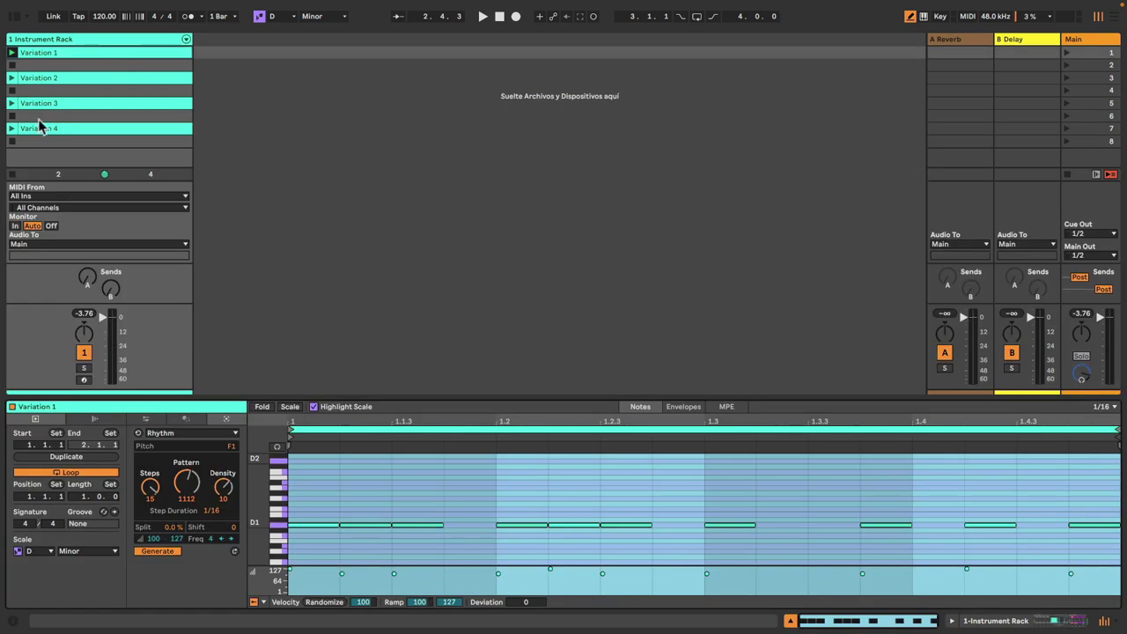
click(78, 105)
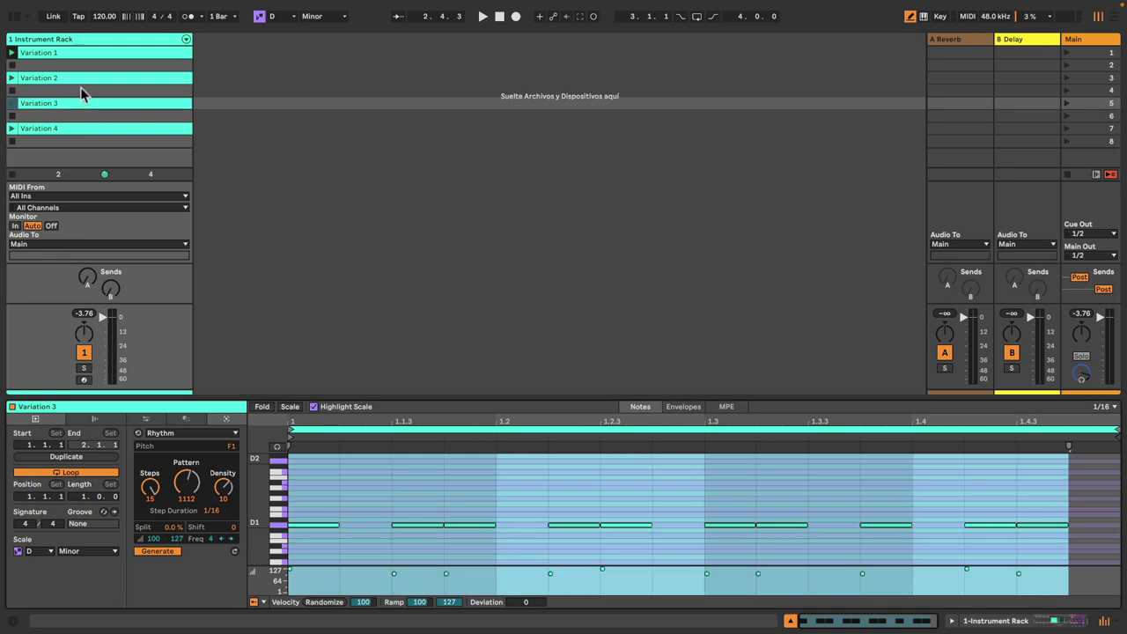
double_click(94, 53)
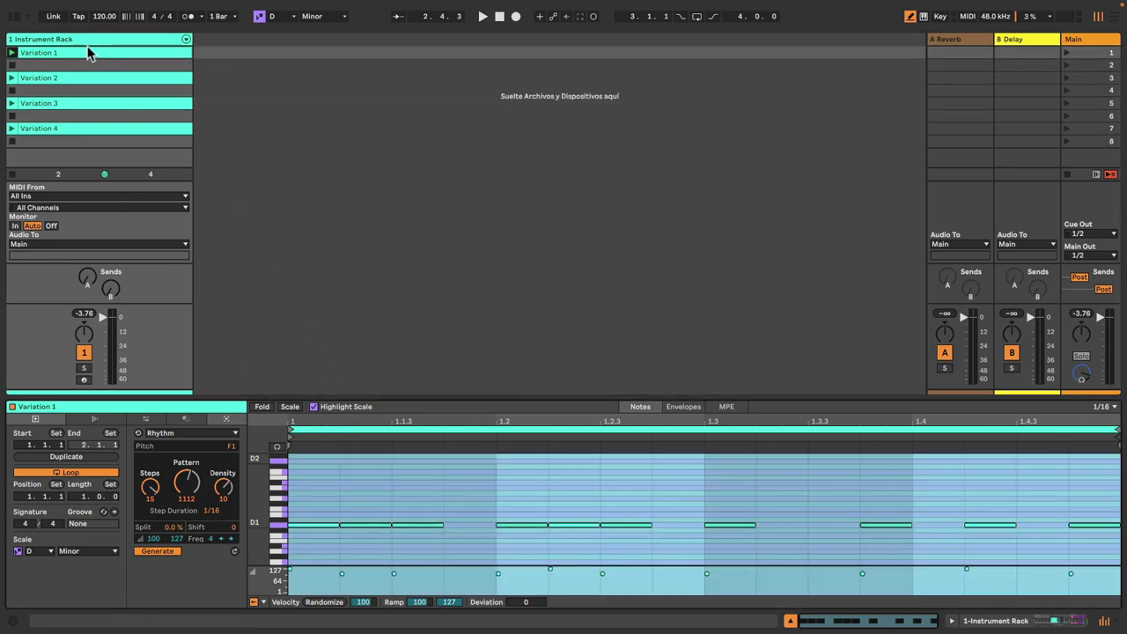
Step: Show the track's devices and audition the Instrument Rack's chain 1 in solo with the Variation 1 clip
double_click(96, 39)
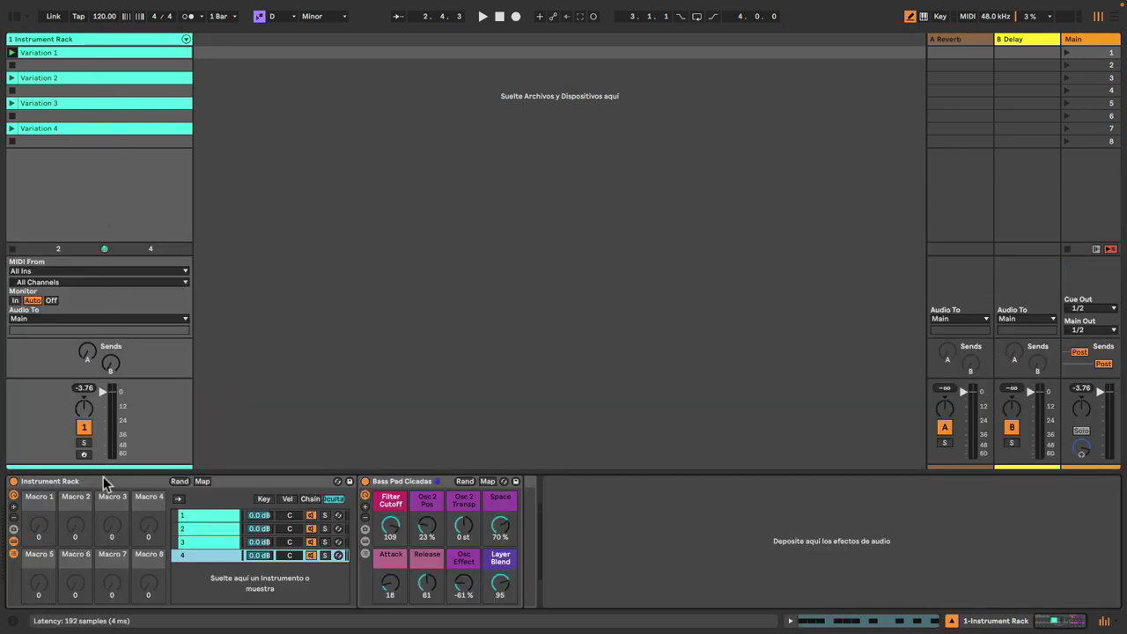
click(181, 515)
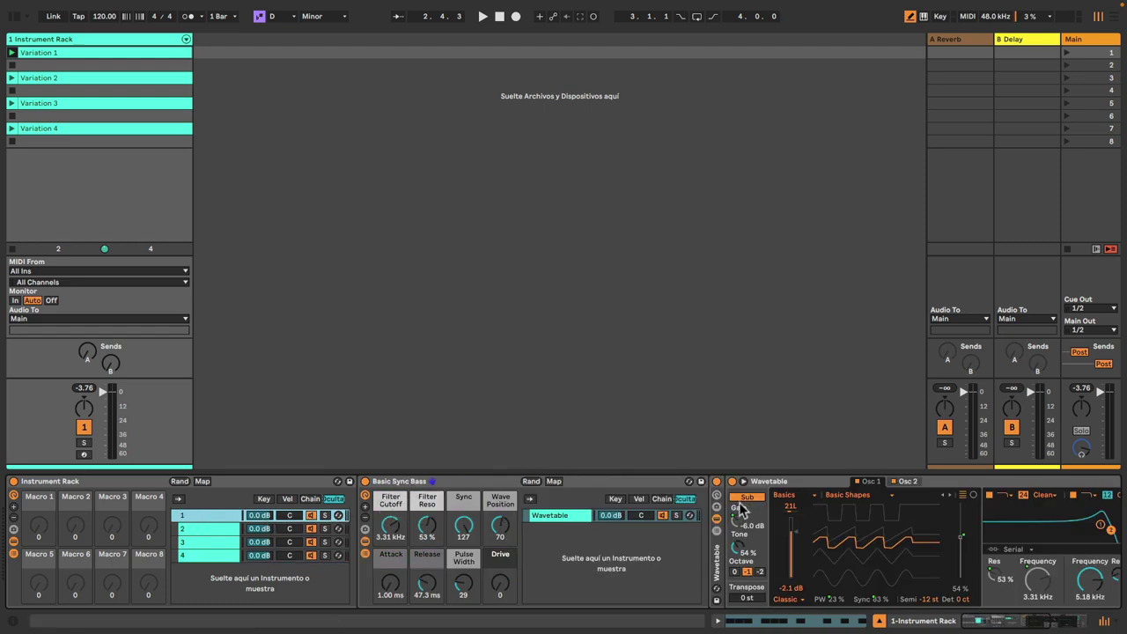
click(326, 516)
key(space)
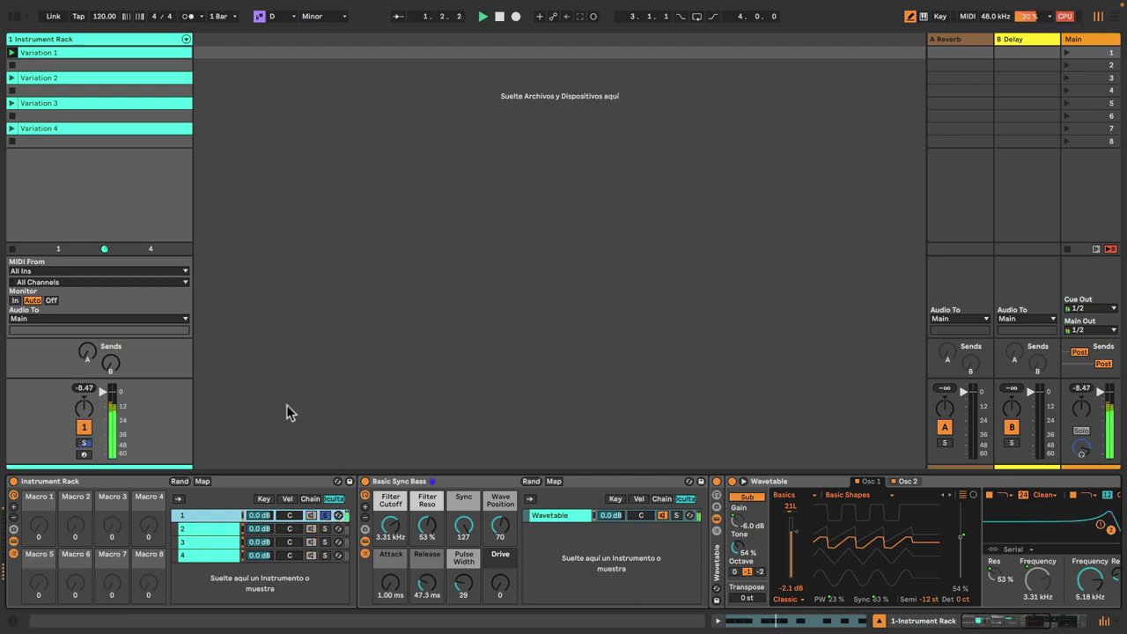
Step: Audition the Instrument Rack's chains 2, 3 and 4 one after another by soloing each during playback
click(221, 531)
click(325, 528)
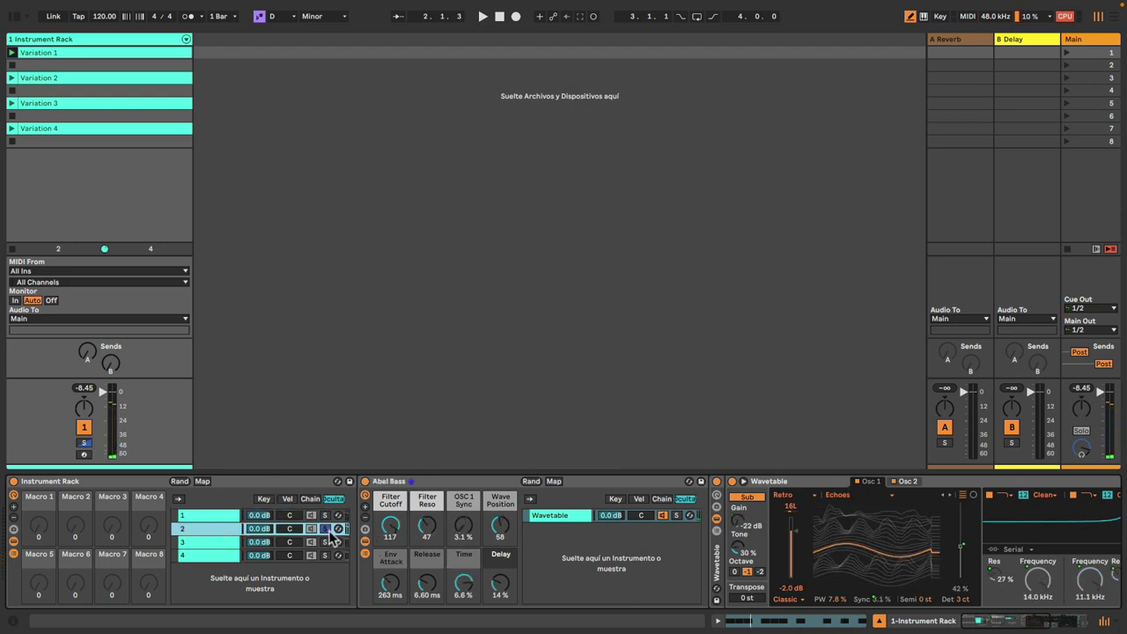
key(space)
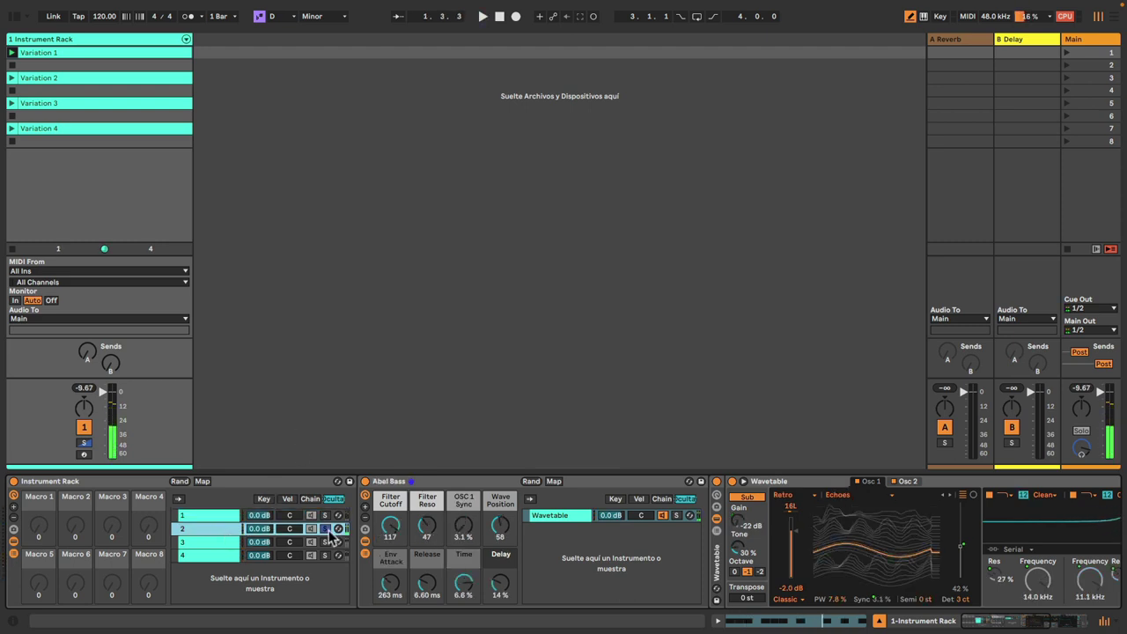
click(324, 542)
key(space)
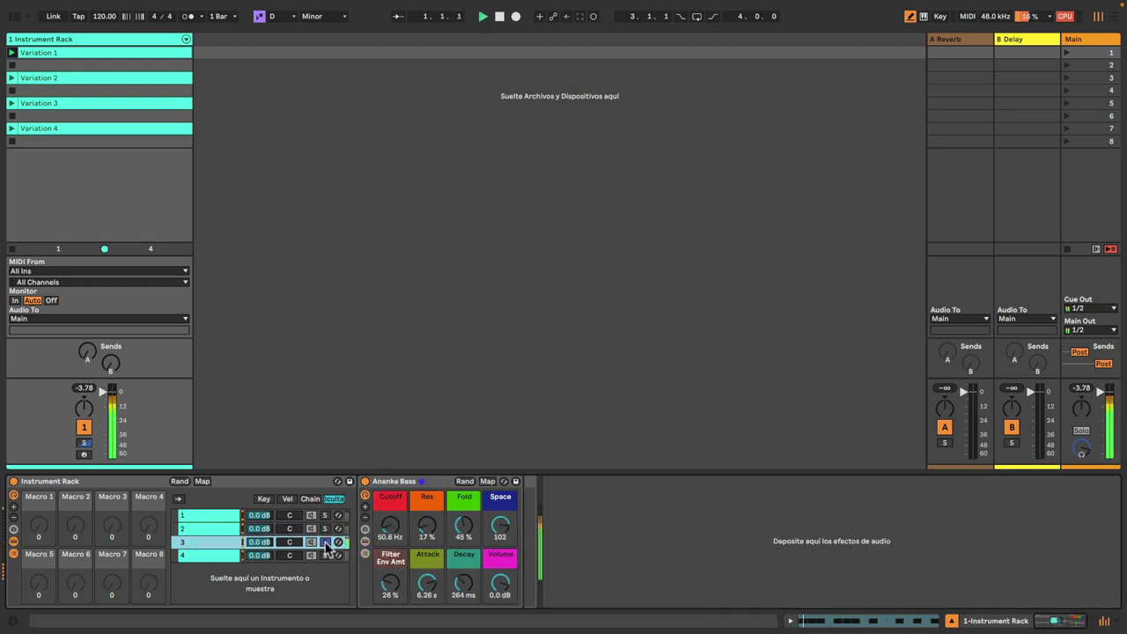
click(326, 556)
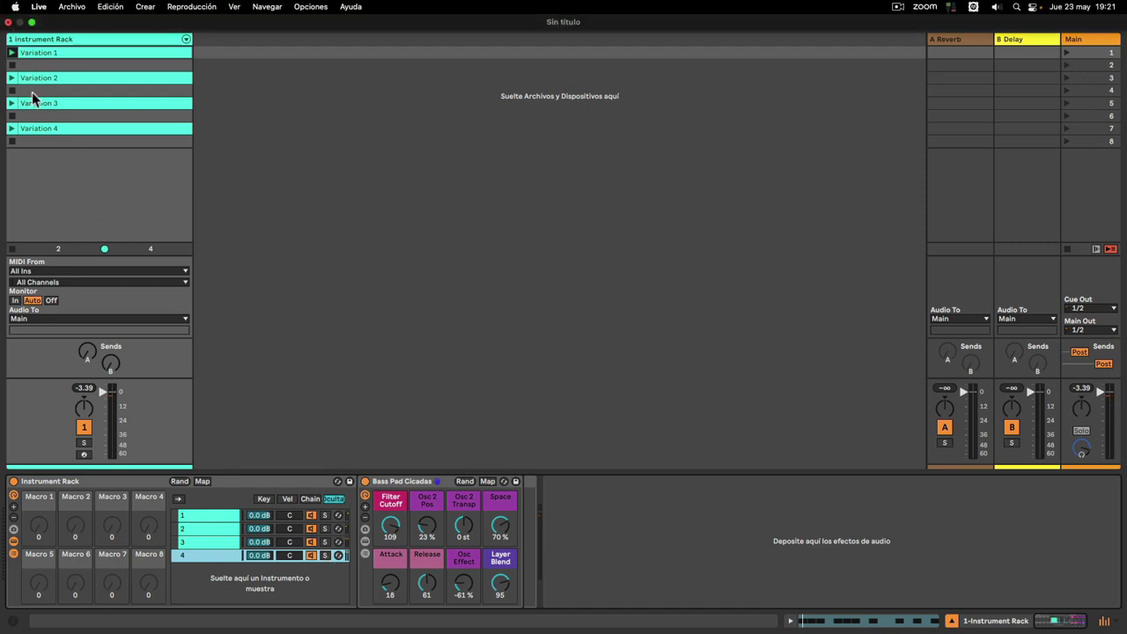
Step: Search the browser for "variations" among Max for Live devices and add the Variations device after the Instrument Rack
click(15, 17)
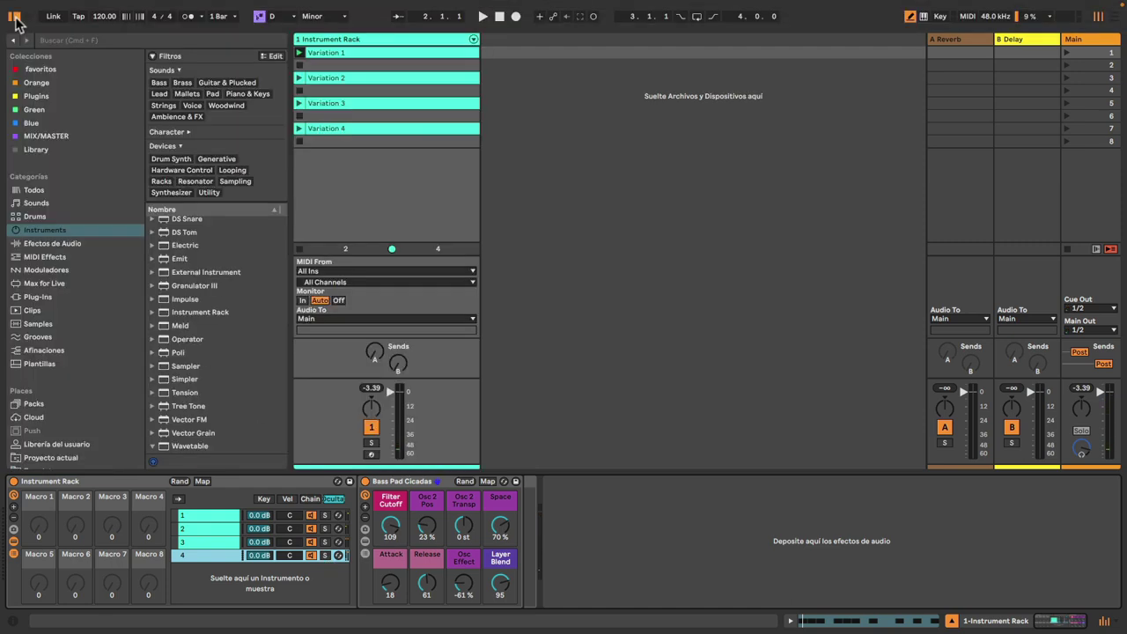
click(94, 39)
text(v)
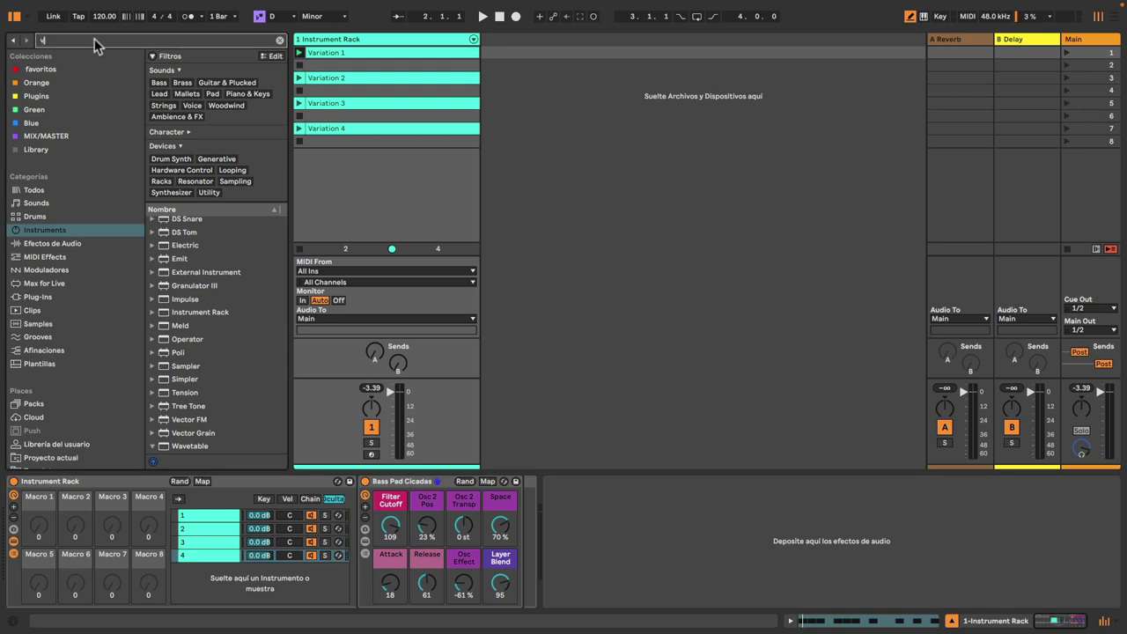
text(ariations)
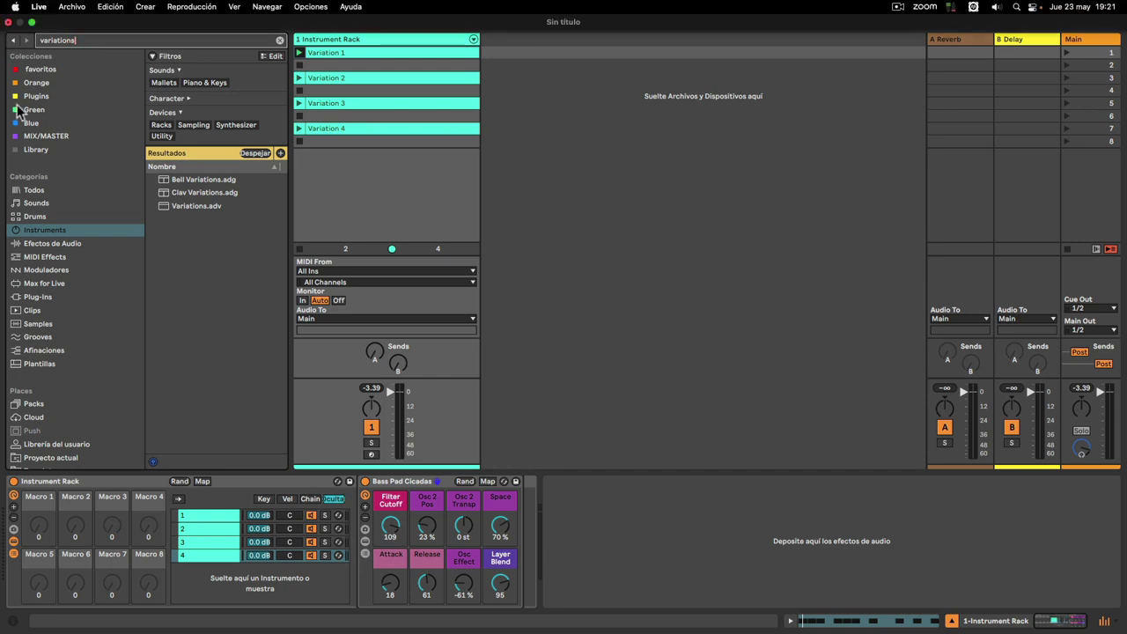
click(39, 284)
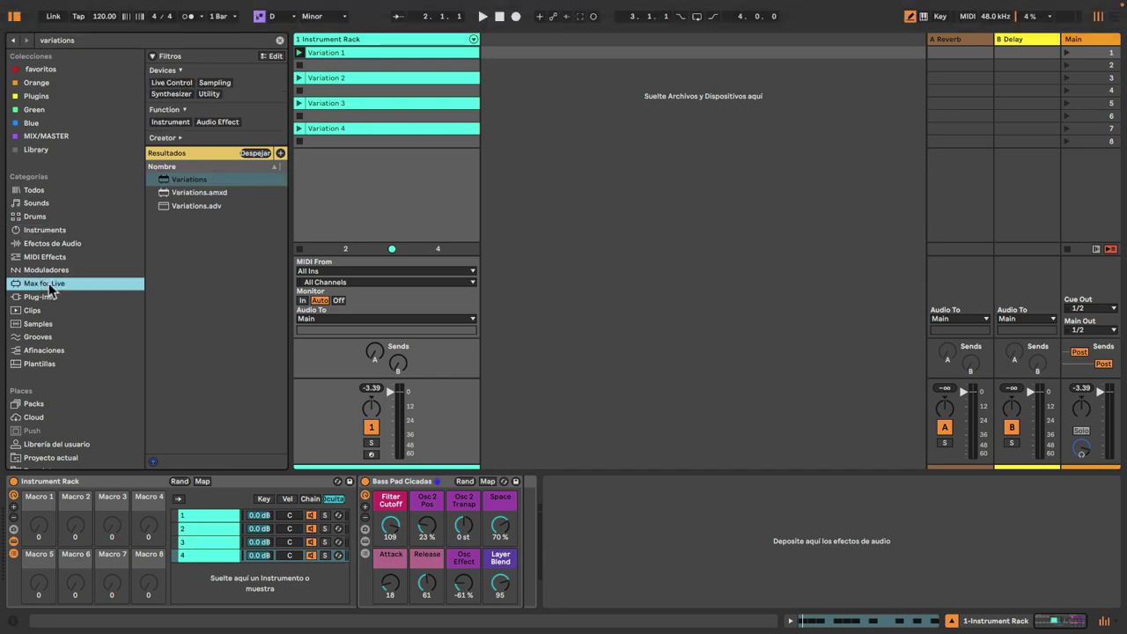
drag(194, 184, 580, 552)
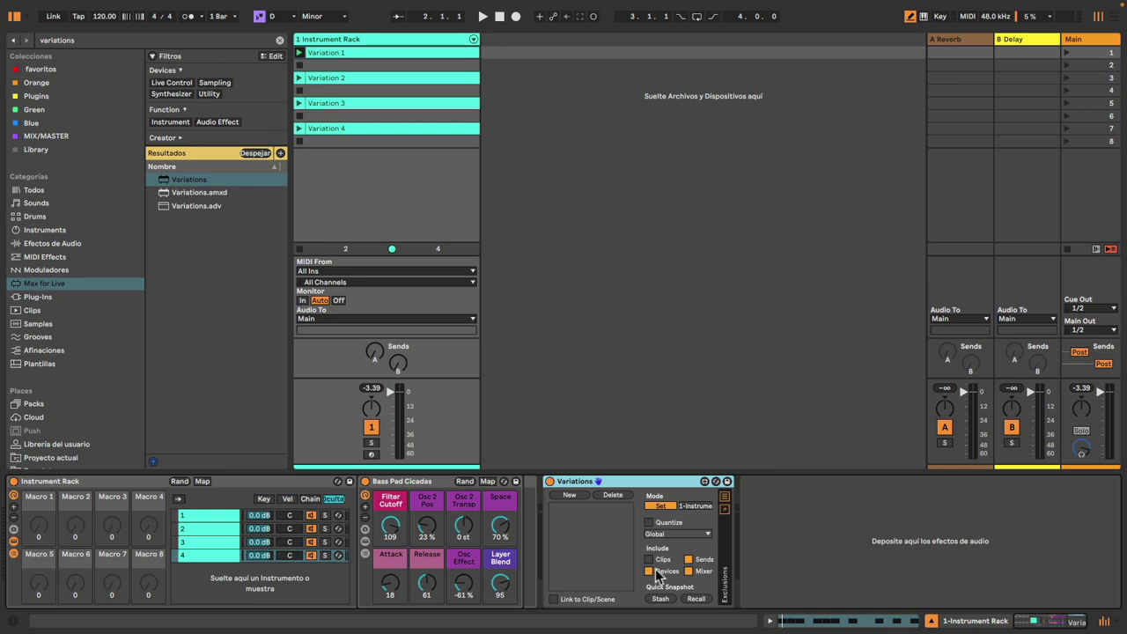
Step: Exclude Sends and Mixer from the Variations device and enable Link to Clip/Scene
click(687, 559)
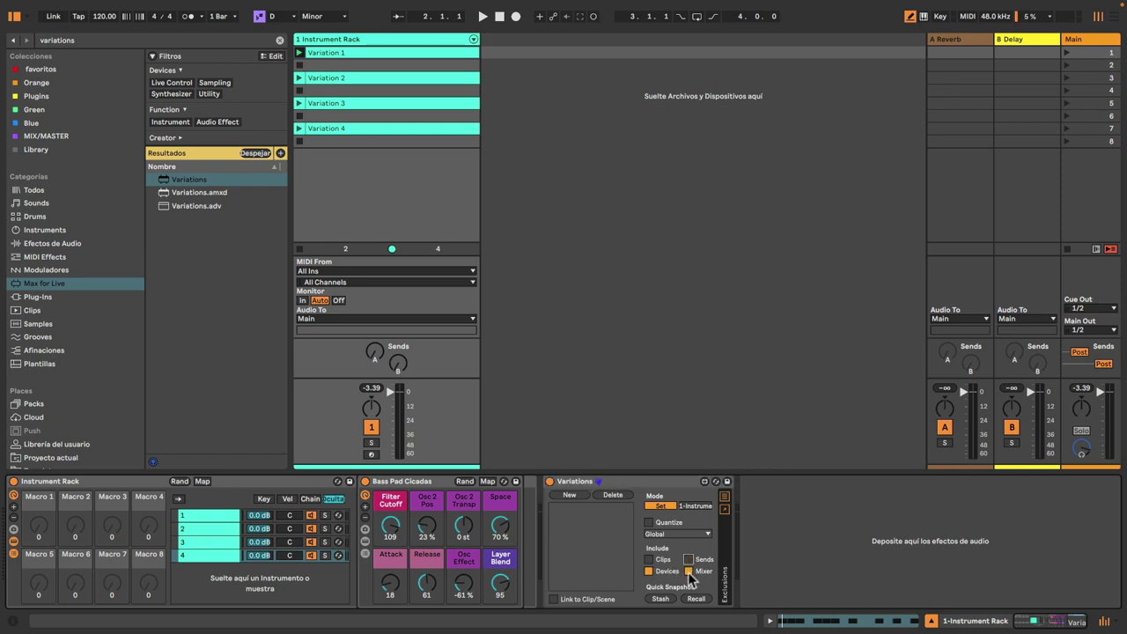
click(688, 570)
click(554, 600)
Step: Deactivate the instruments in rack chains 2, 3 and 4, leaving only chain 1's Basic Sync Bass on
click(221, 517)
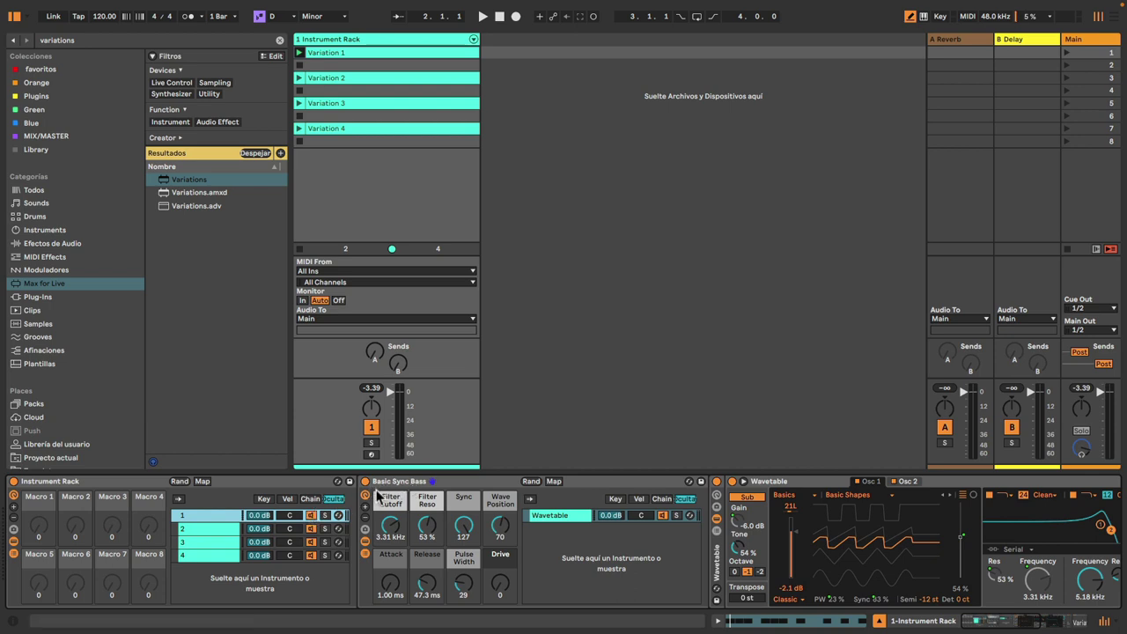
click(222, 530)
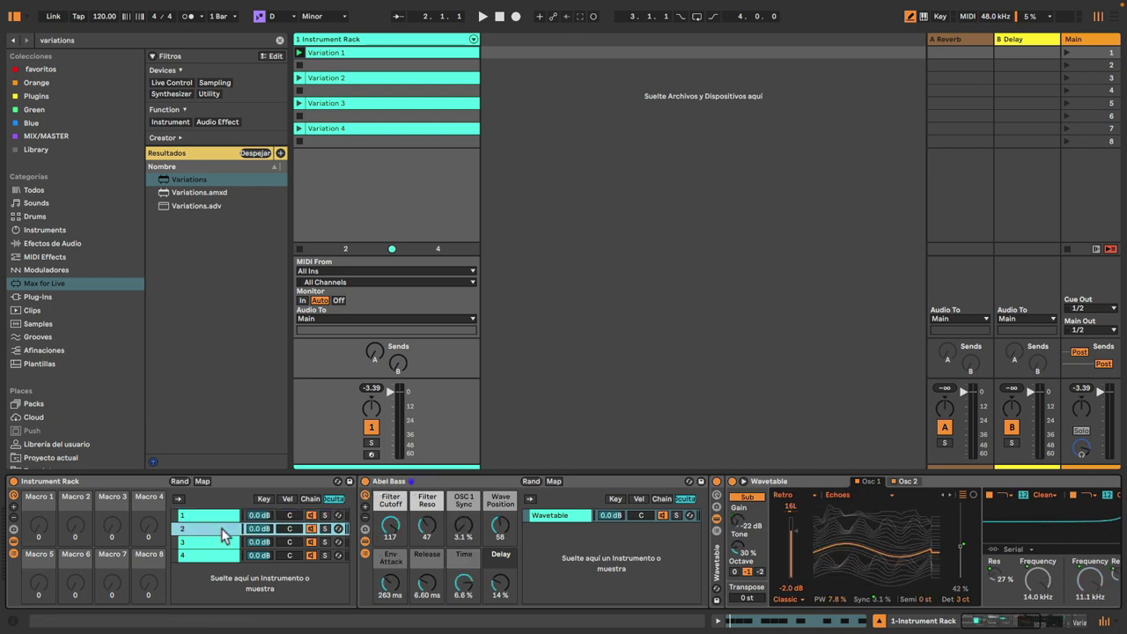
click(366, 482)
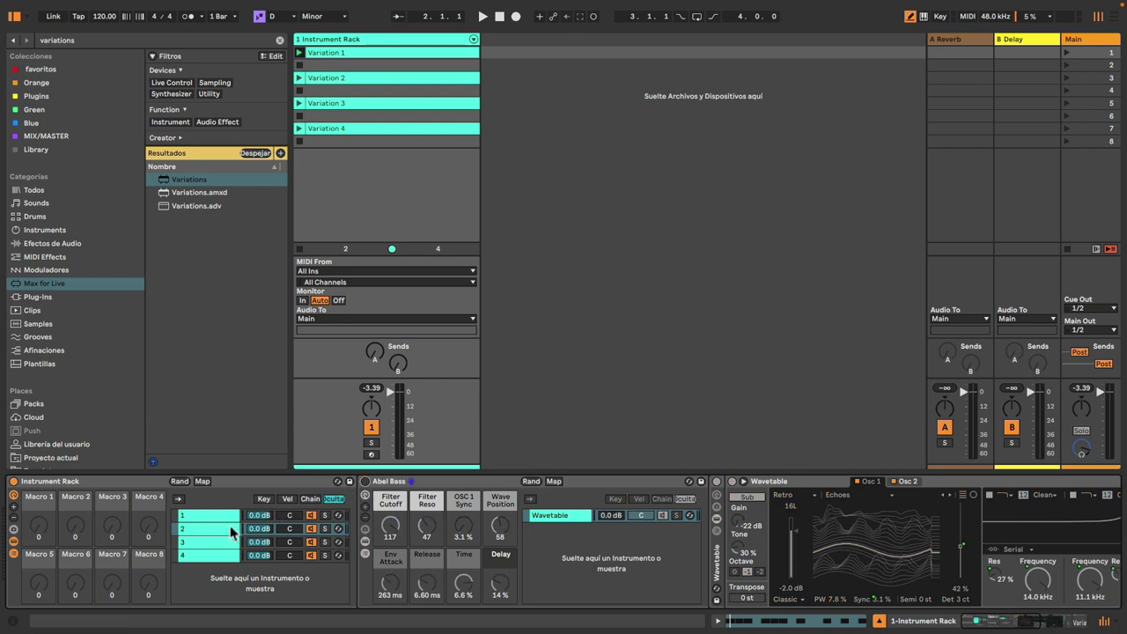
click(226, 544)
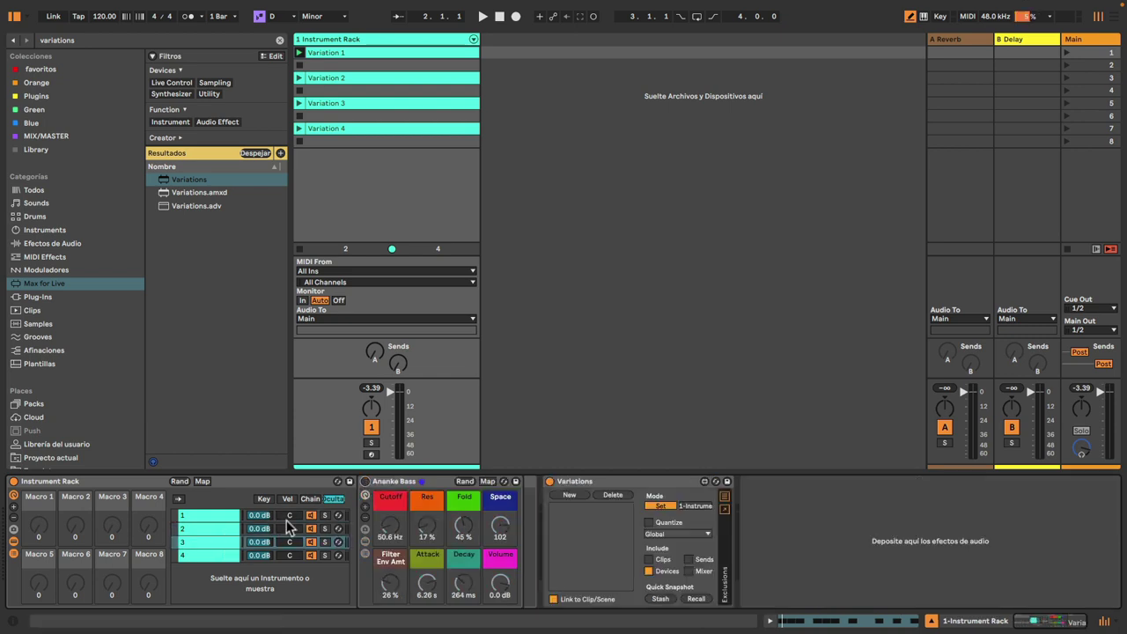
click(228, 556)
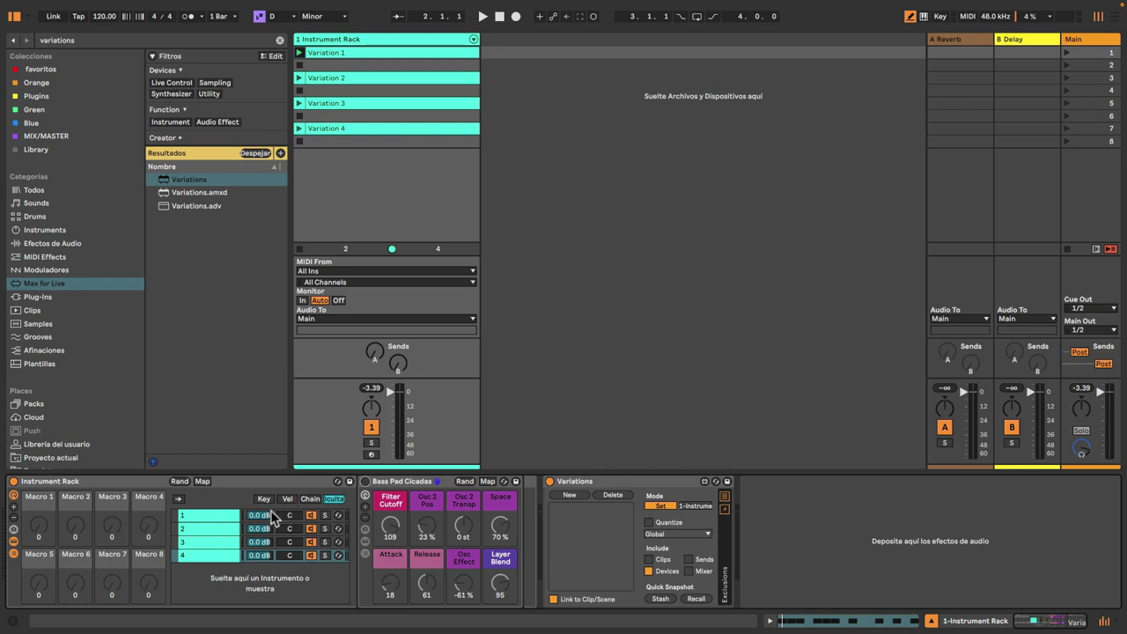
Step: Fold chain 1's Basic Sync Bass and store a new variation with only that instrument active
click(226, 515)
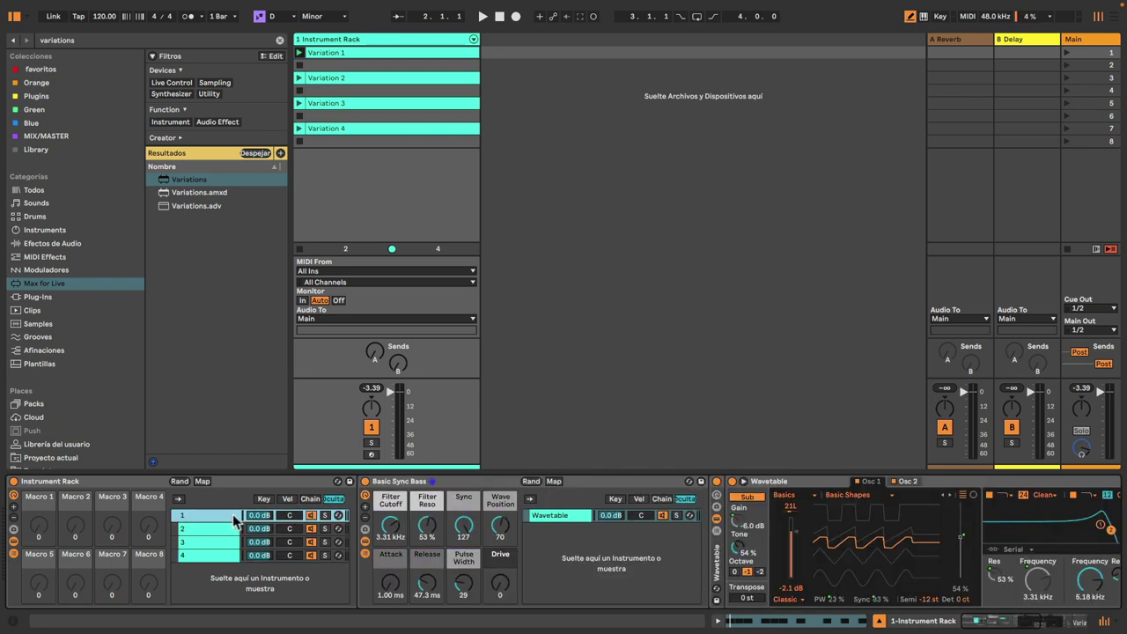
double_click(393, 483)
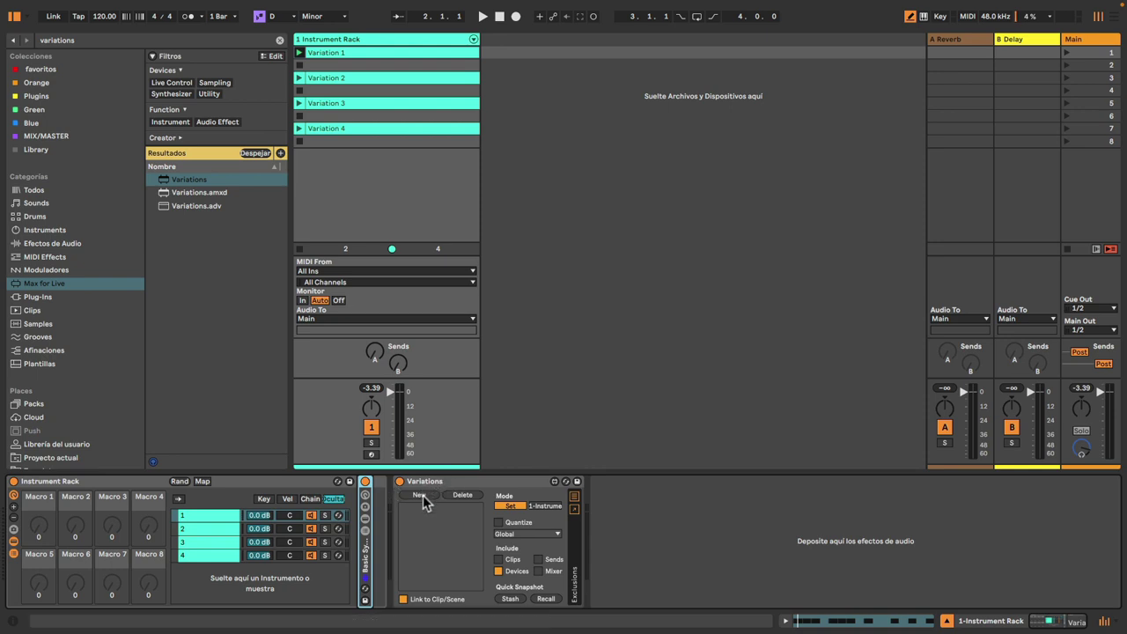
click(421, 495)
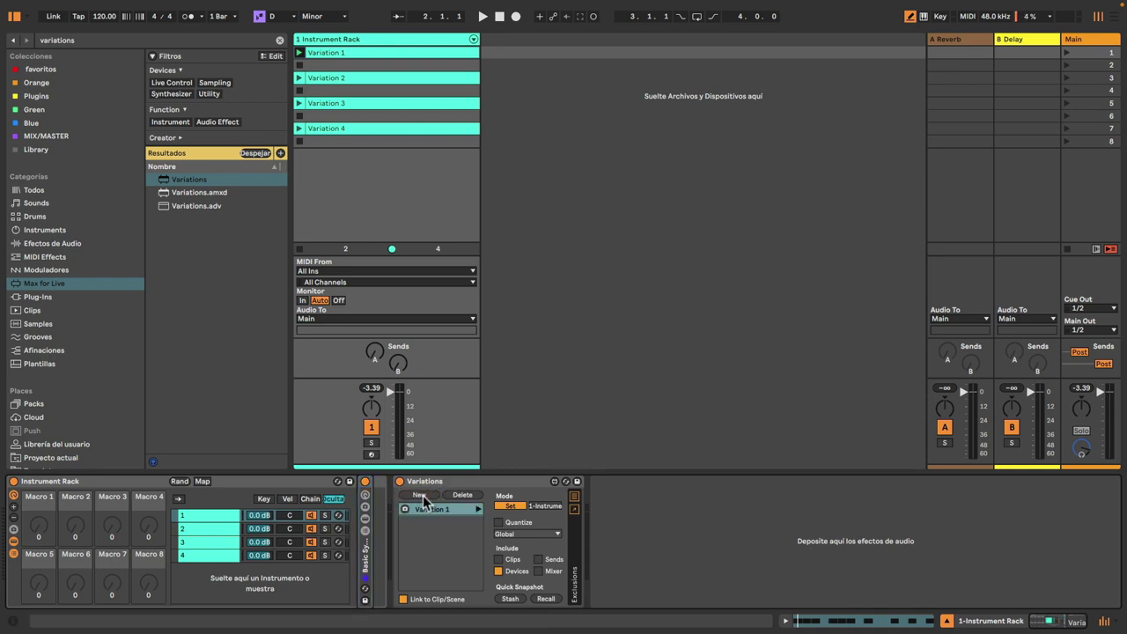
click(429, 512)
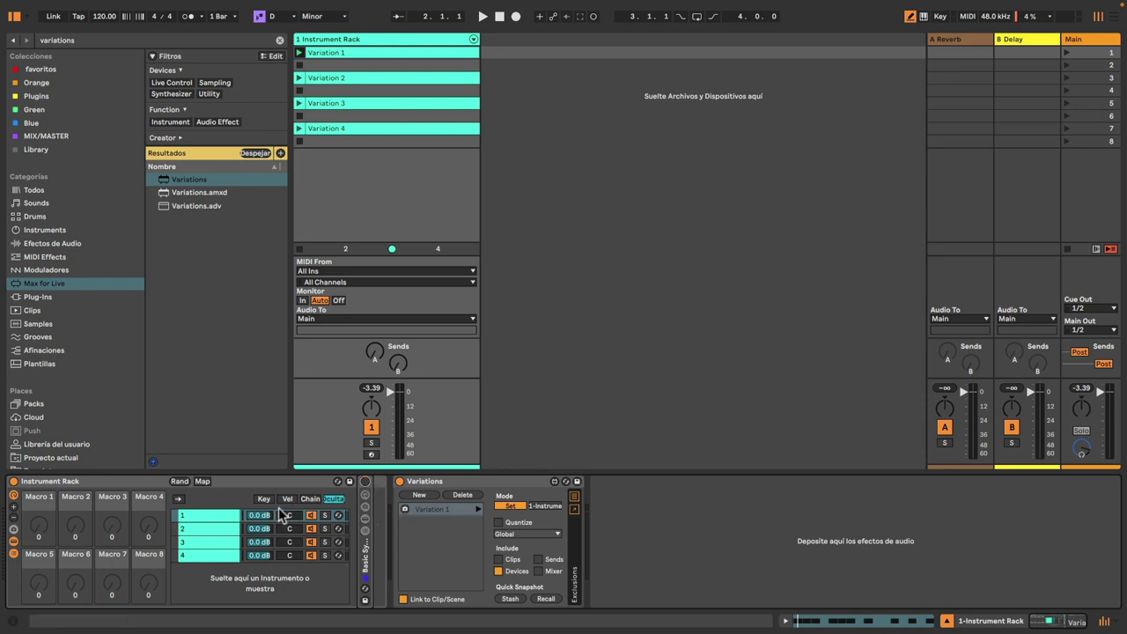
Step: Activate and fold Abel Bass in chain 2, and store a new variation with only that instrument active
click(224, 529)
click(368, 485)
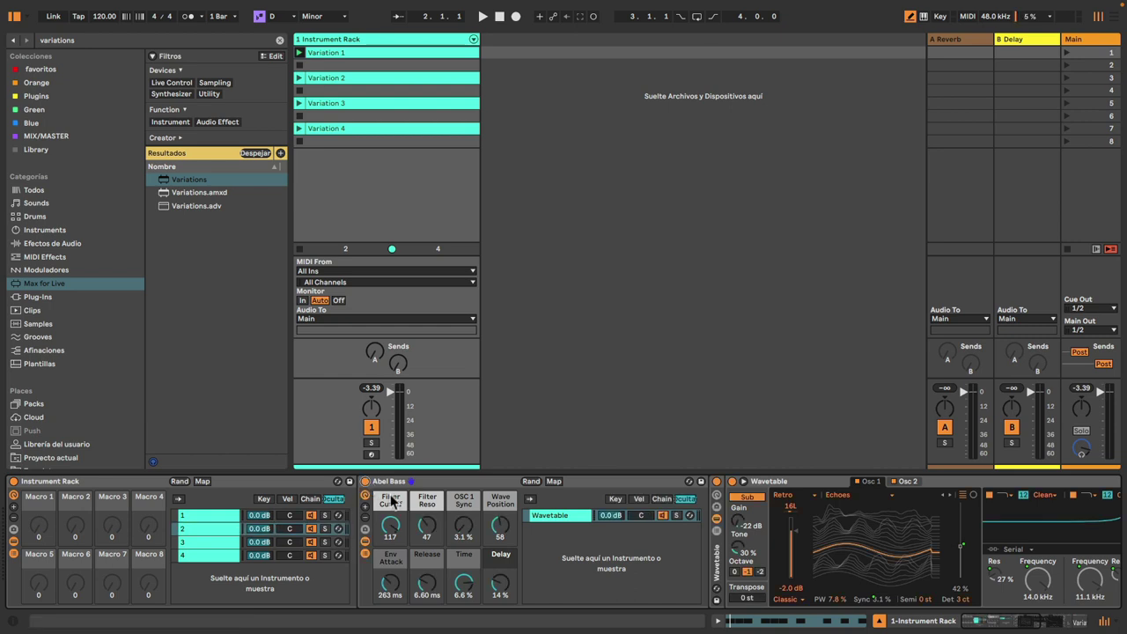
double_click(445, 483)
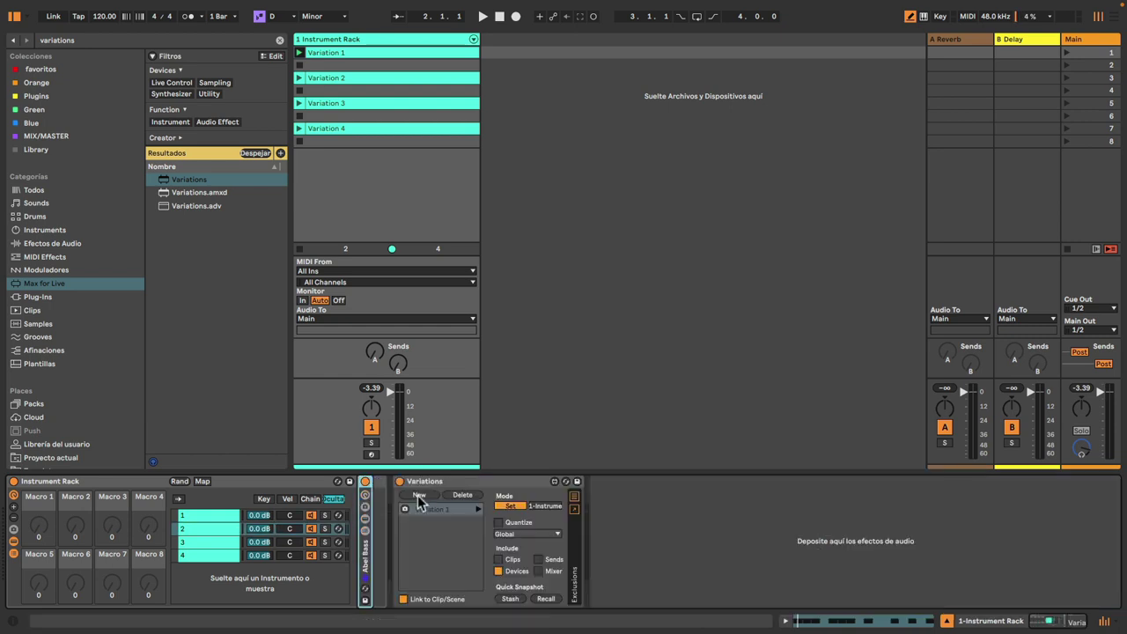
click(428, 495)
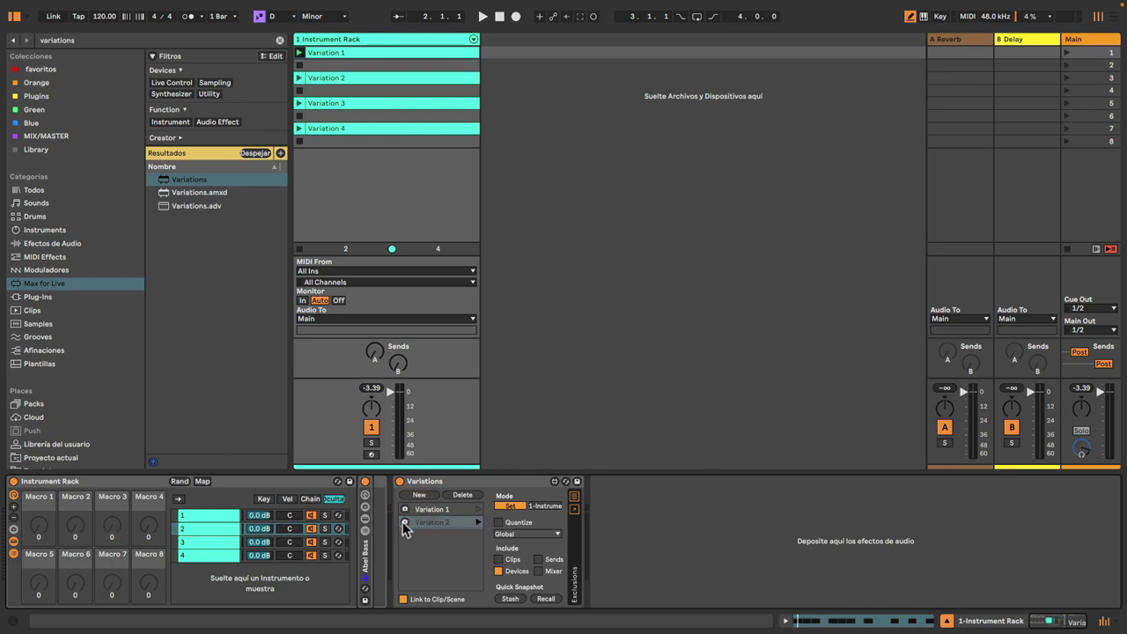
Step: Switch the active instrument from Abel Bass to chain 3's Ananke Bass and store that state as a new variation
click(364, 482)
click(221, 542)
click(366, 482)
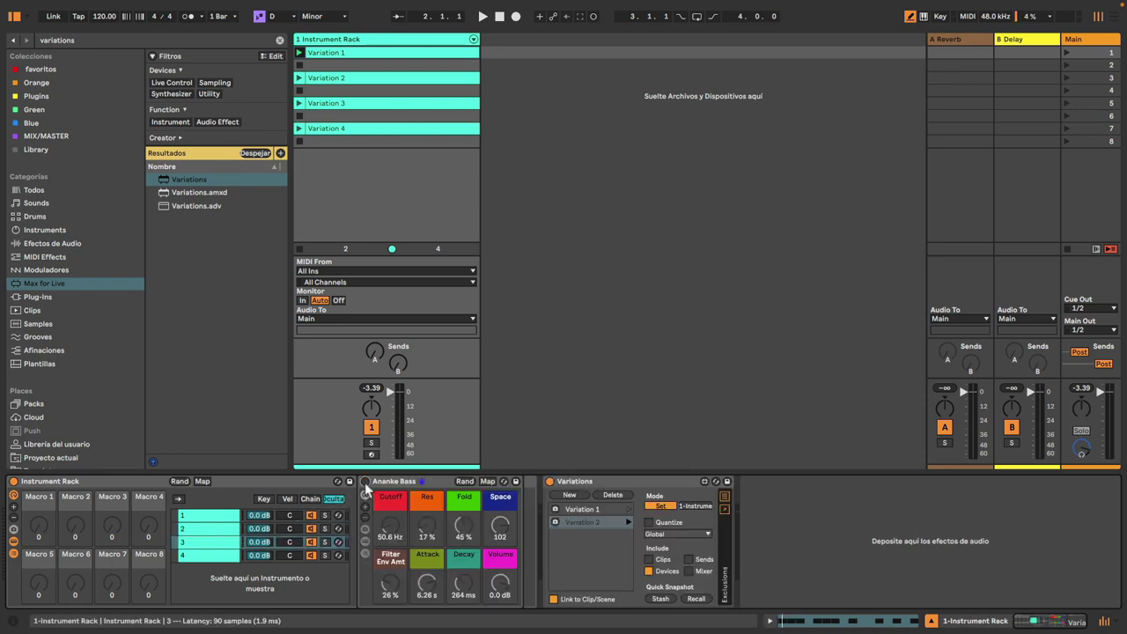
click(364, 482)
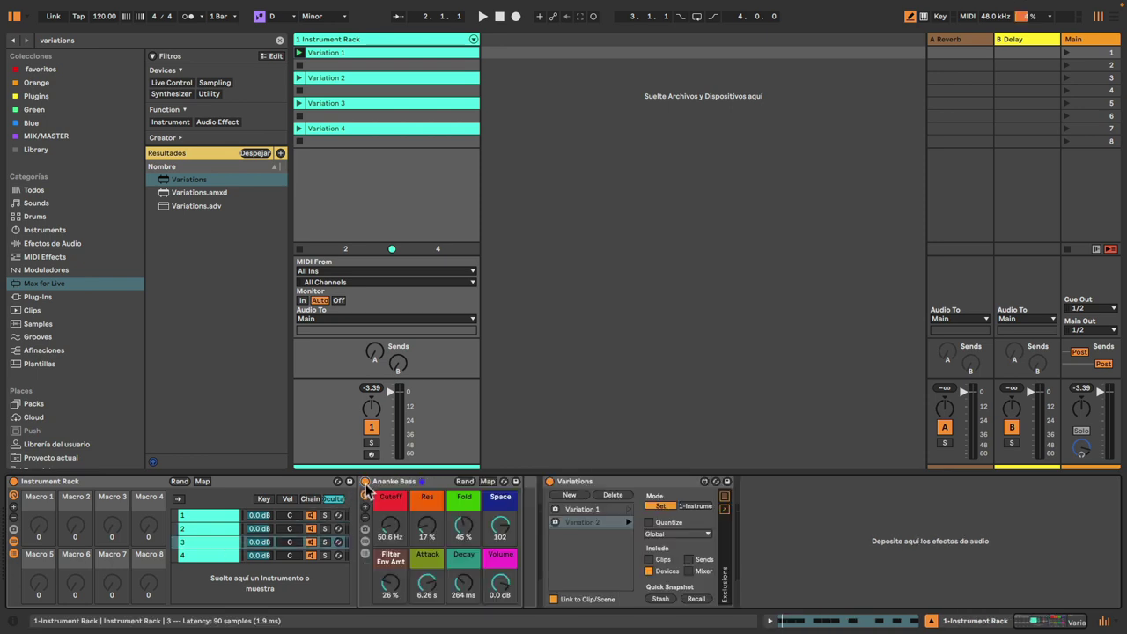
click(568, 499)
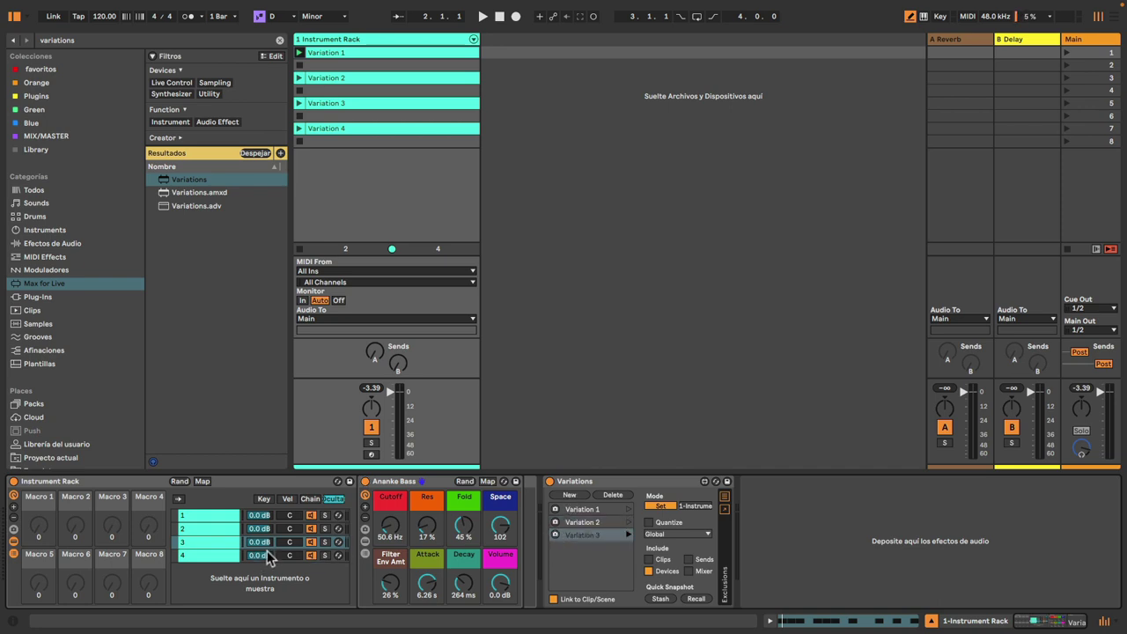
Step: Switch the active instrument from Ananke Bass to chain 4's Bass Pad Cicadas and store that state as a new variation
click(365, 482)
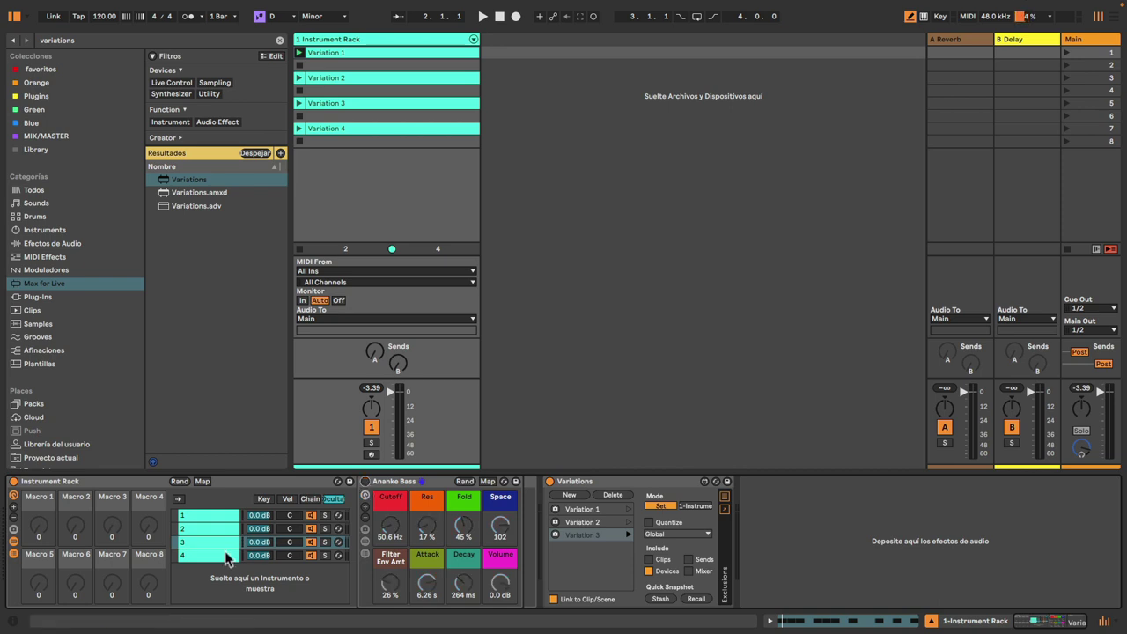
click(227, 558)
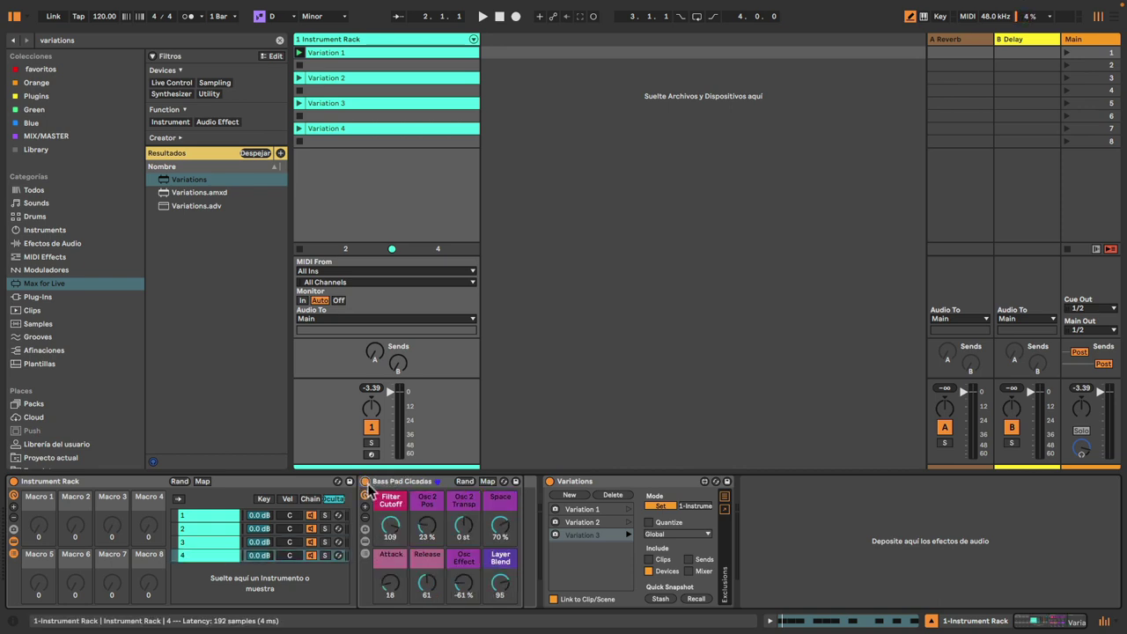
click(564, 496)
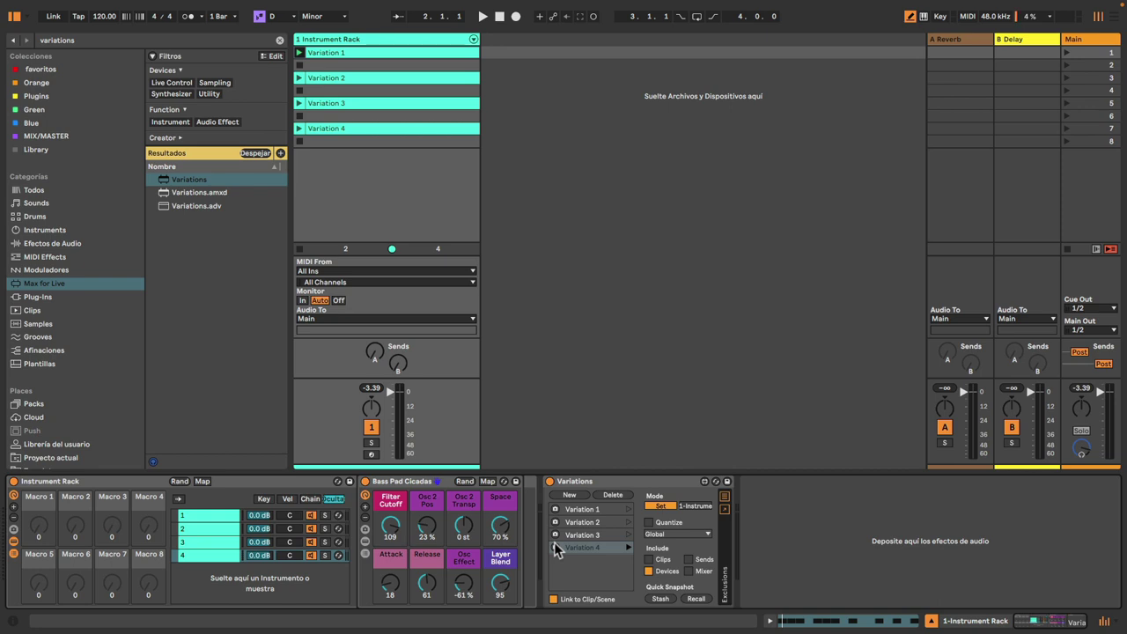
Step: Play the Variation 1 clip and recall stored variations 1 to 4 in turn to compare which chain sounds
click(300, 52)
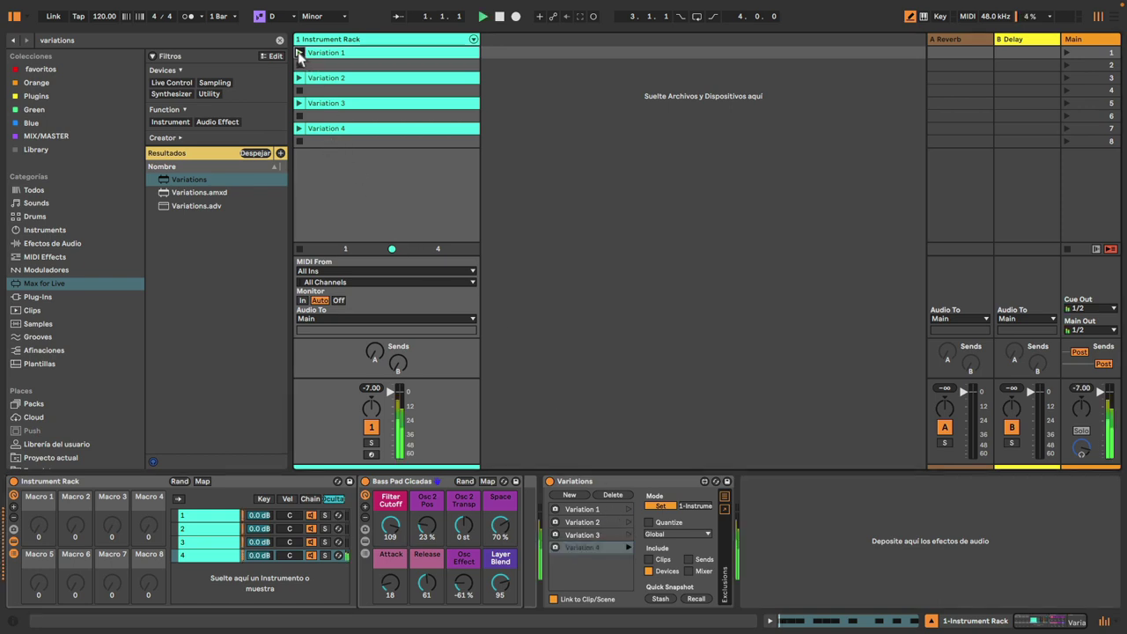
click(627, 509)
click(628, 523)
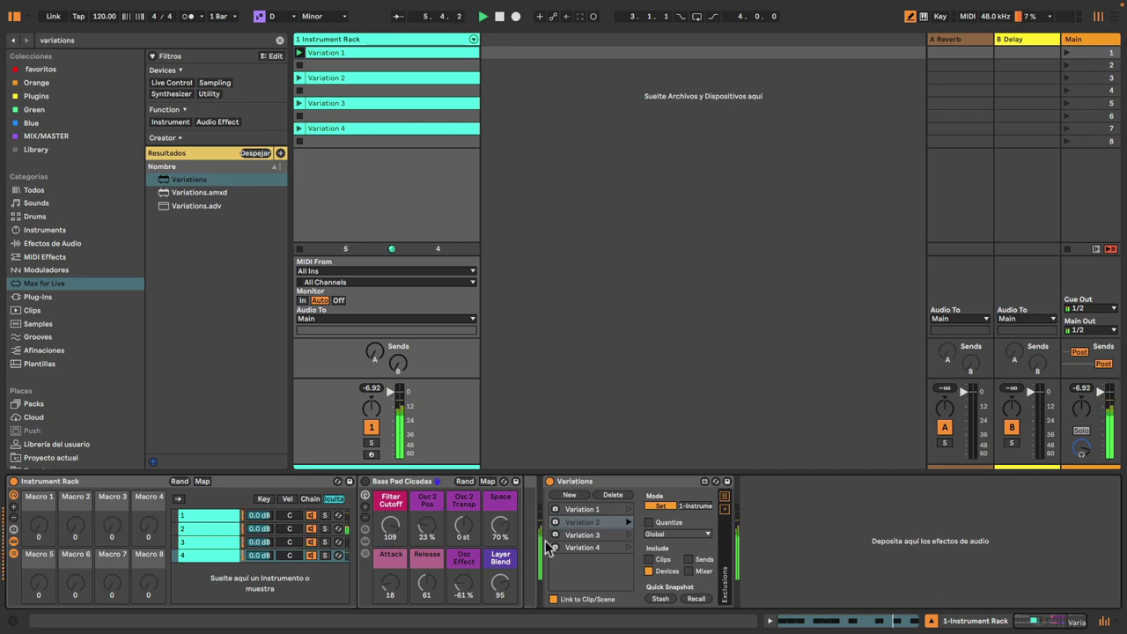
click(628, 534)
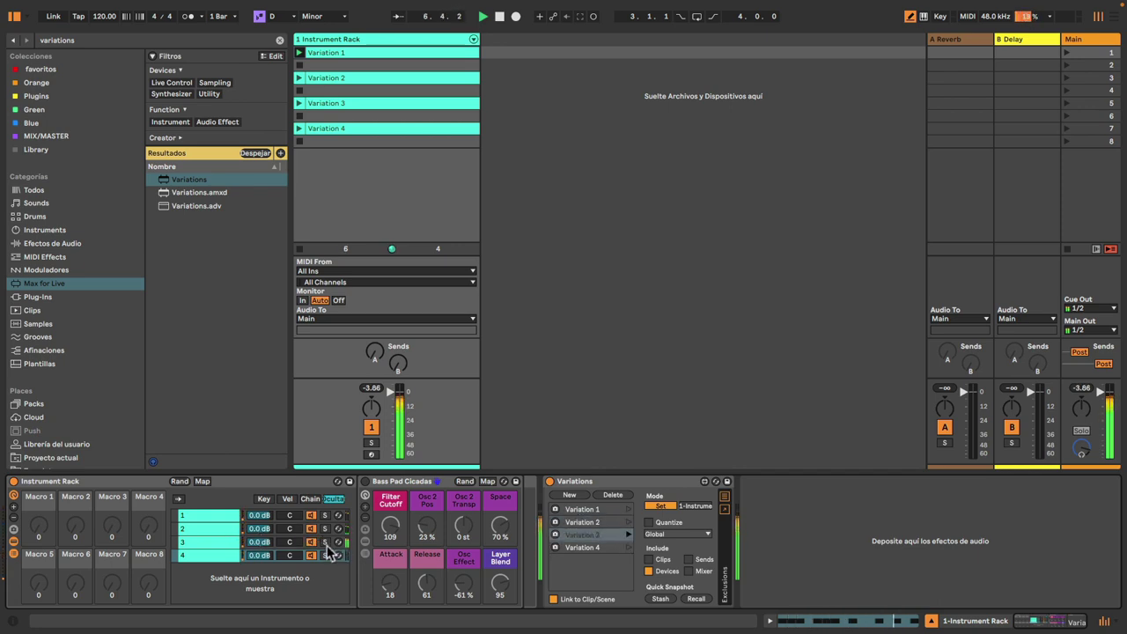
click(628, 548)
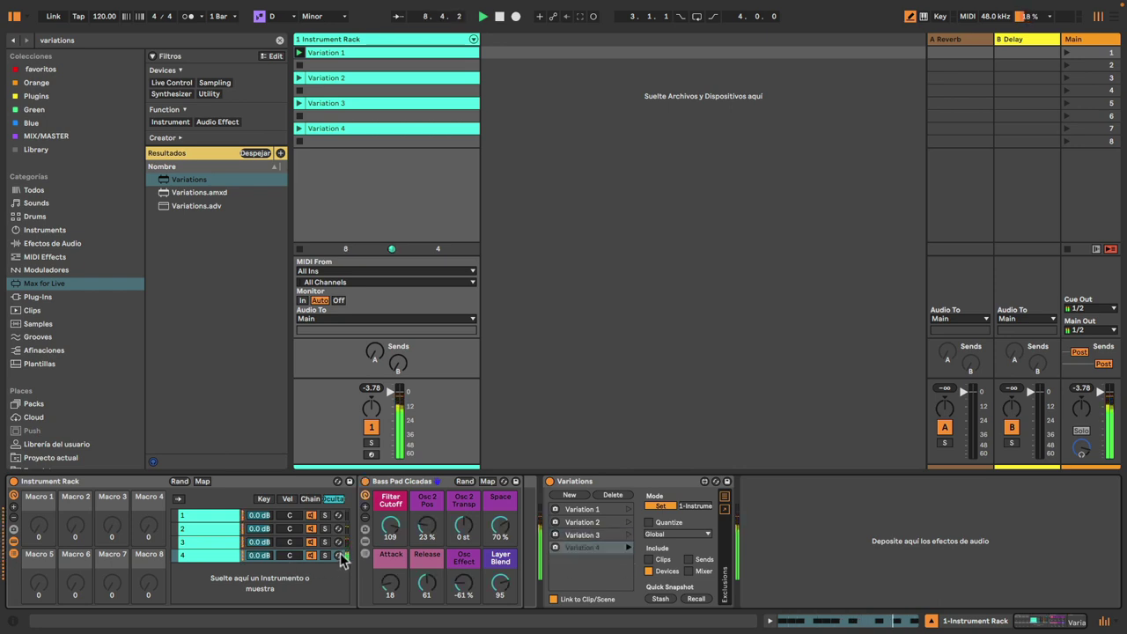
click(572, 486)
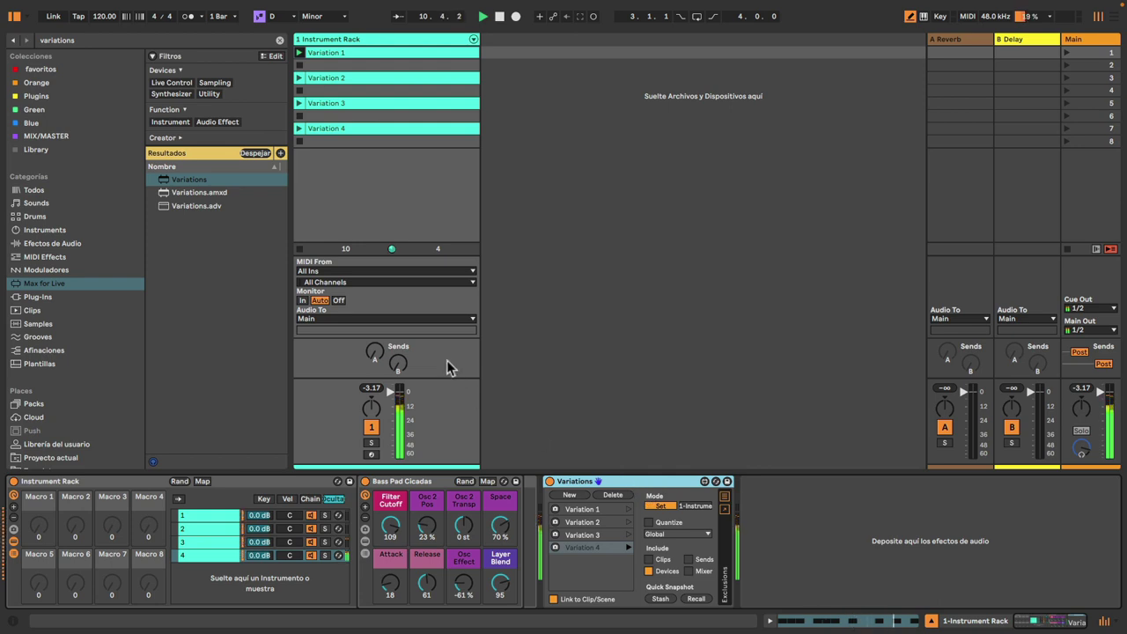
Step: Stop the playing clip on the Instrument Rack track and hide the browser
click(301, 141)
key(space)
key(space)
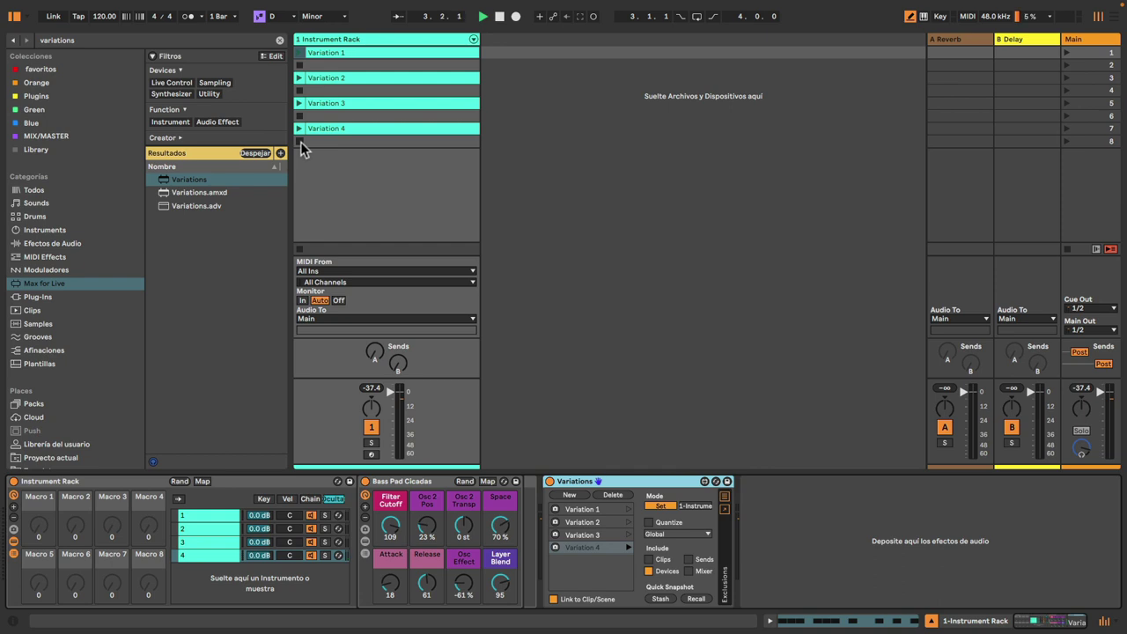
click(14, 17)
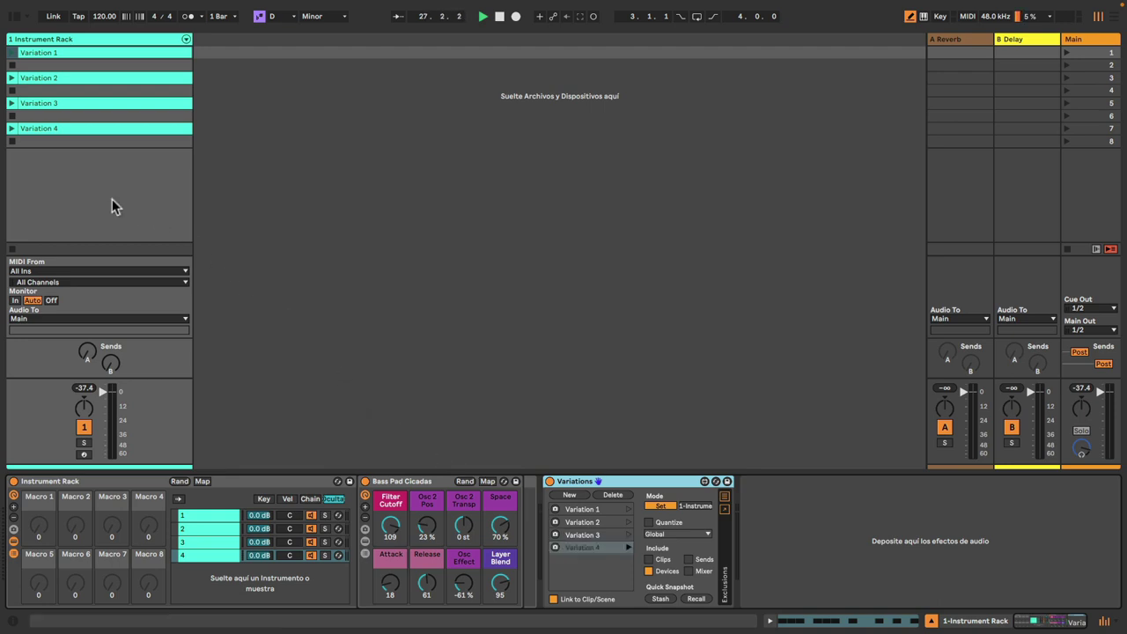
Step: Launch the Variation 1 clip and examine chain 1's Basic Sync Bass unfolded, folding it again
click(12, 53)
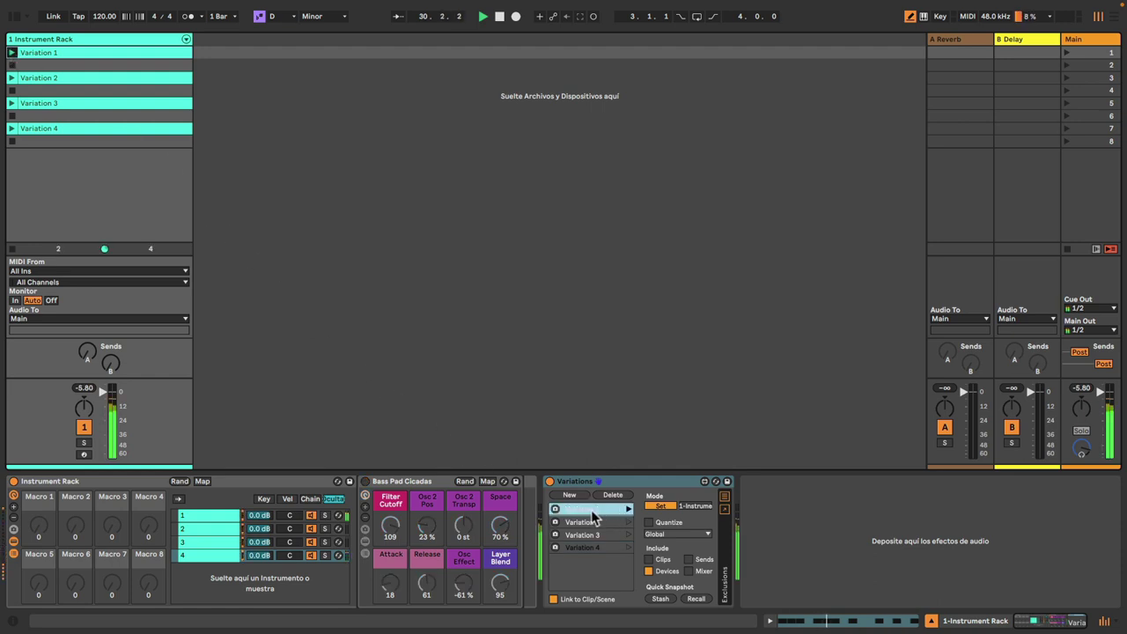
click(212, 517)
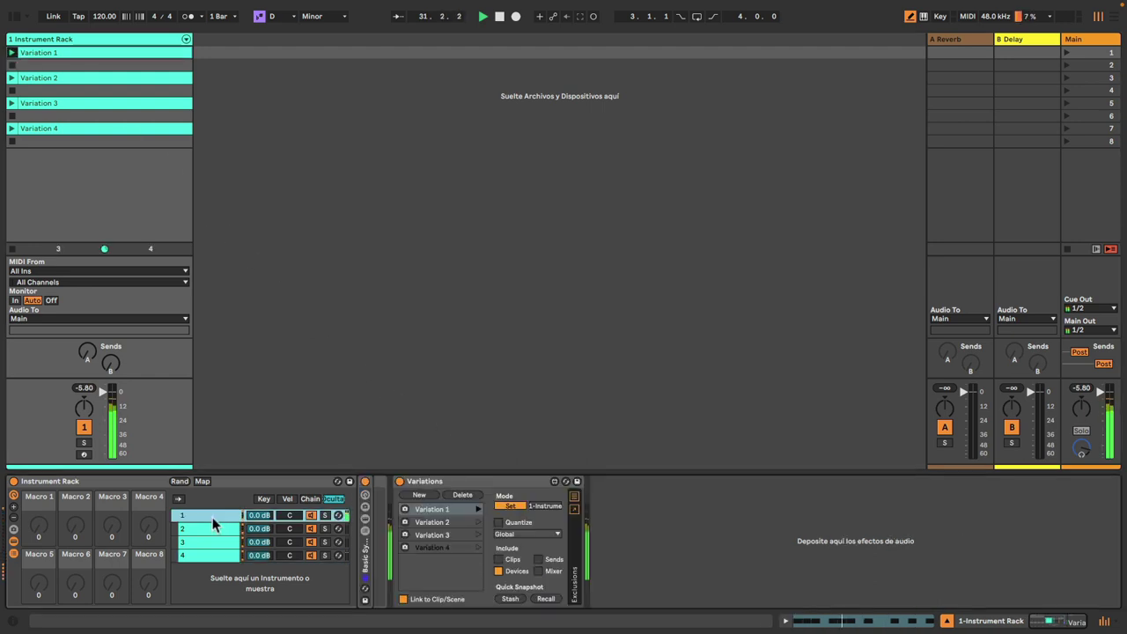
double_click(366, 563)
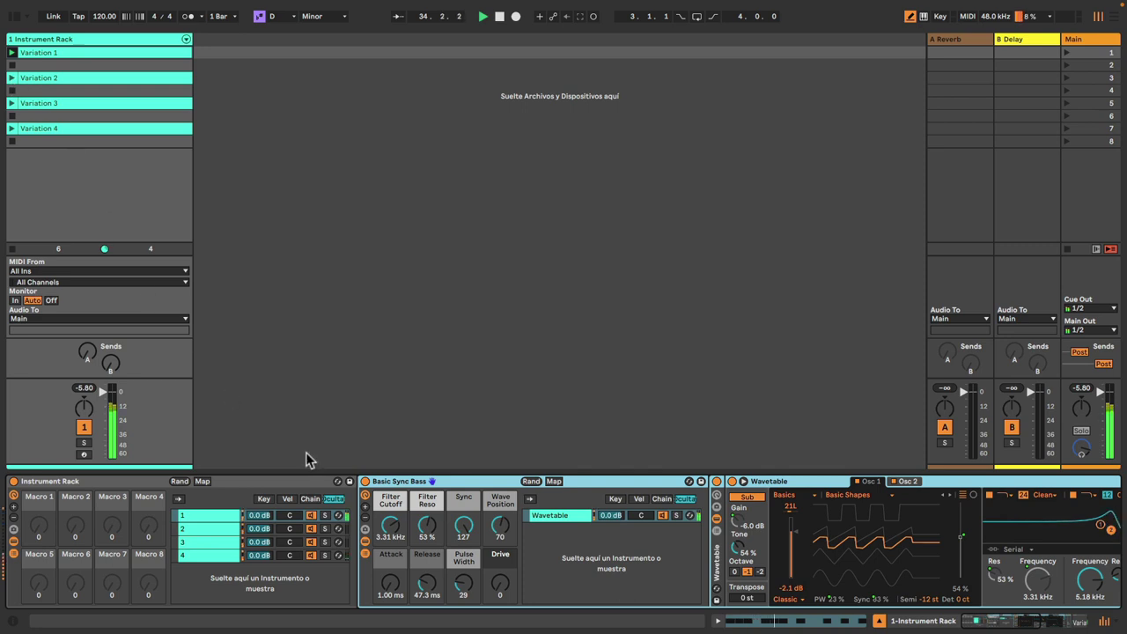
double_click(480, 484)
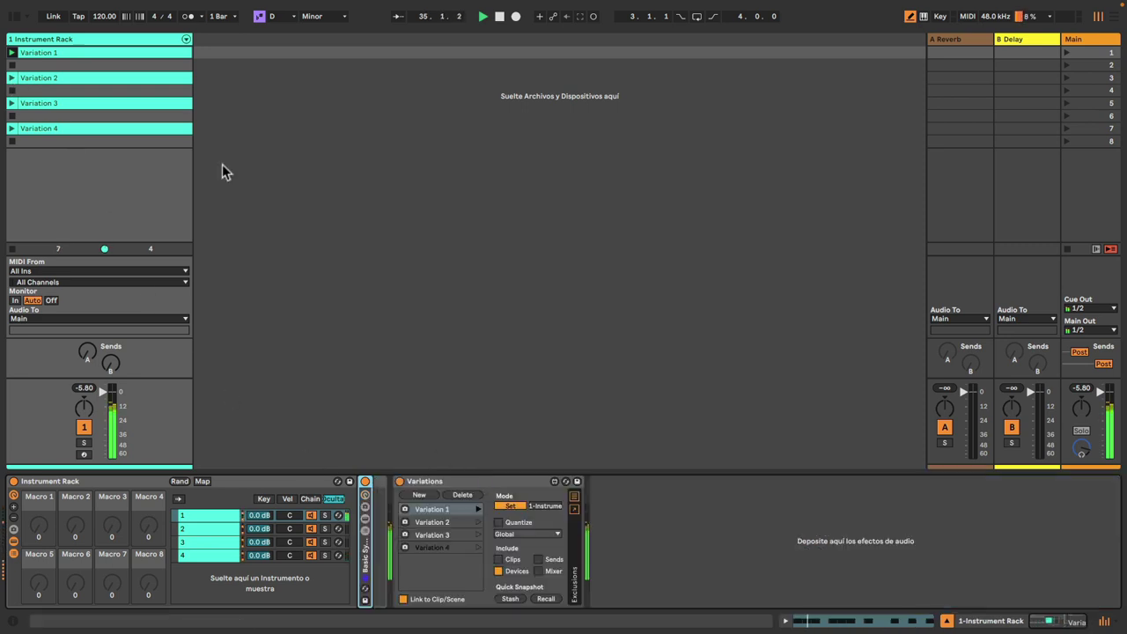
Step: Launch the Variation 2, 3 and 4 clips in turn to check their instrument switching, and stop playback
click(11, 78)
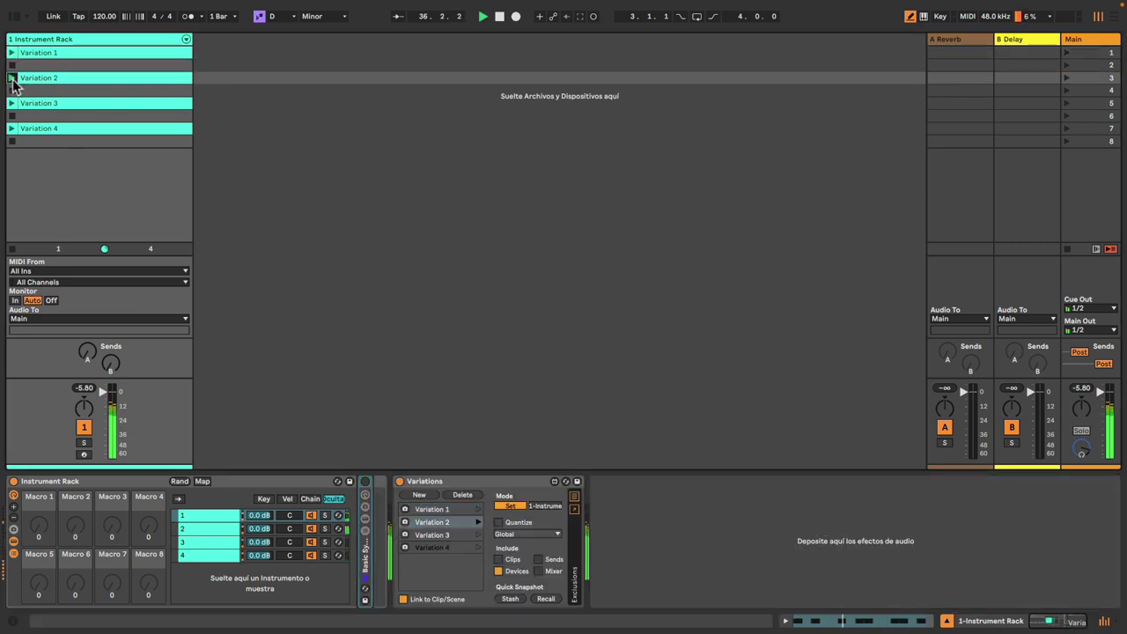
click(206, 531)
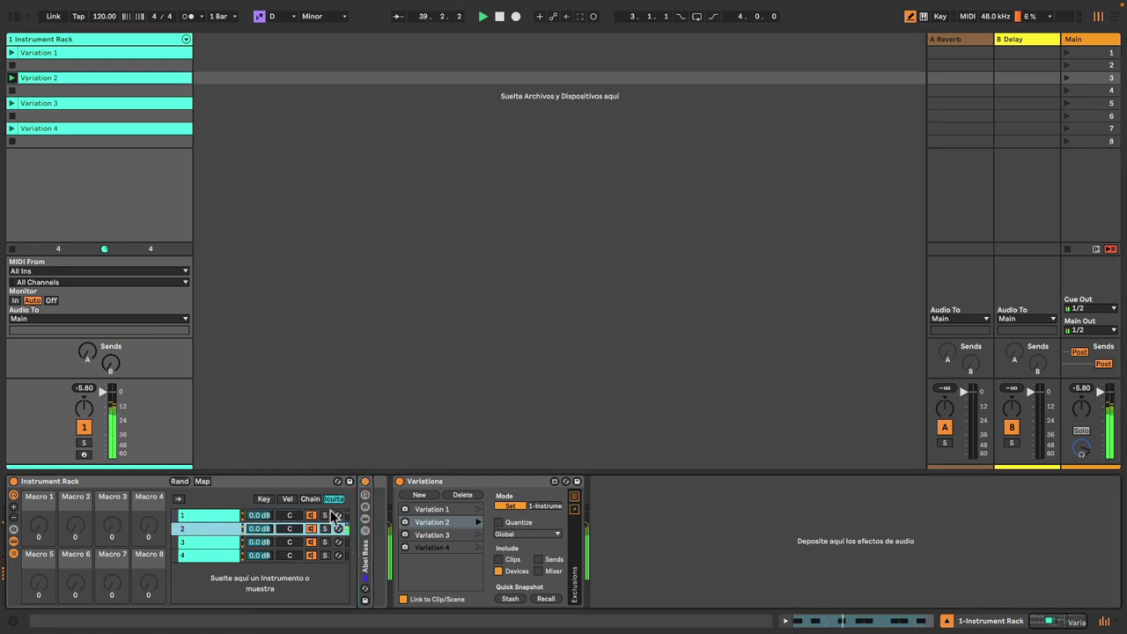
click(12, 103)
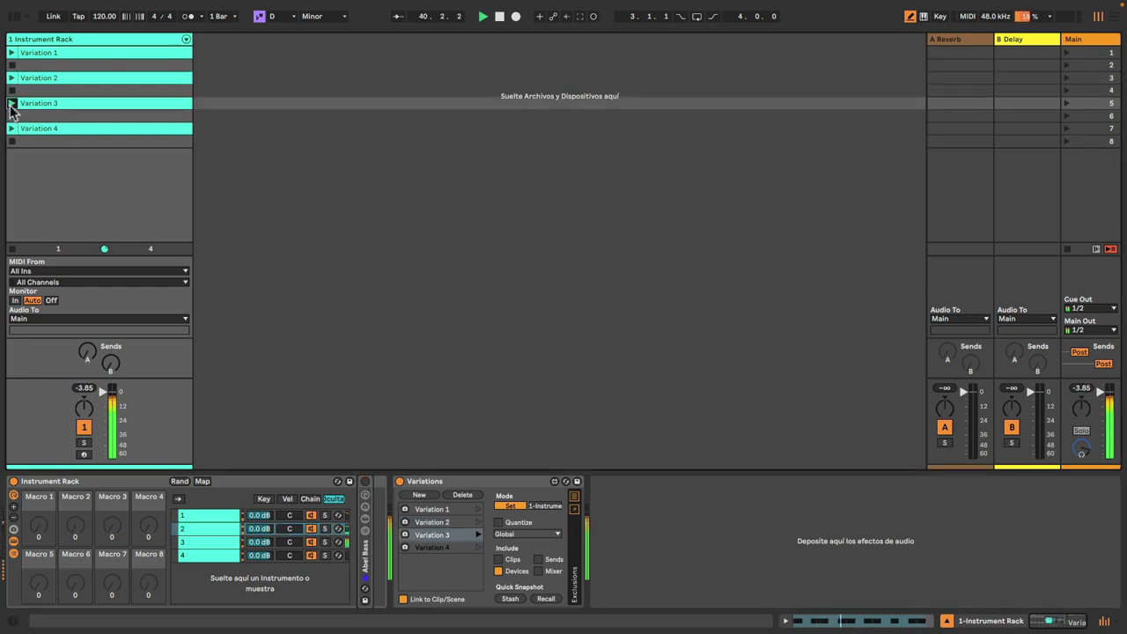
click(11, 129)
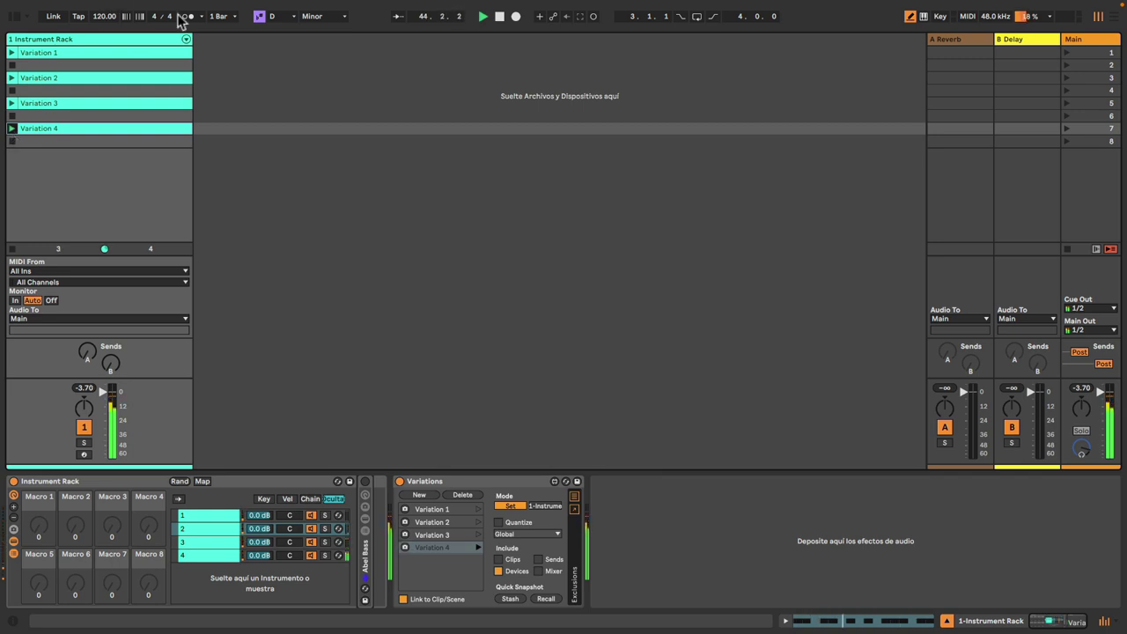
click(500, 16)
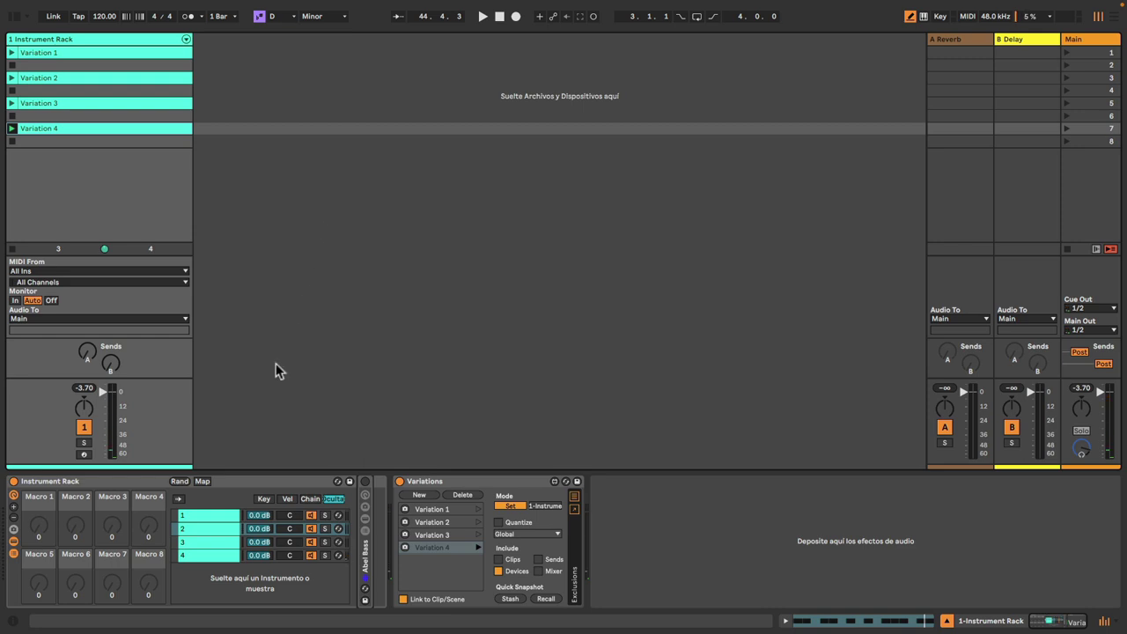
Step: Start hot-swapping chain 4's Bass Pad Cicadas, clear the browser search and list the Analog instrument presets
click(197, 555)
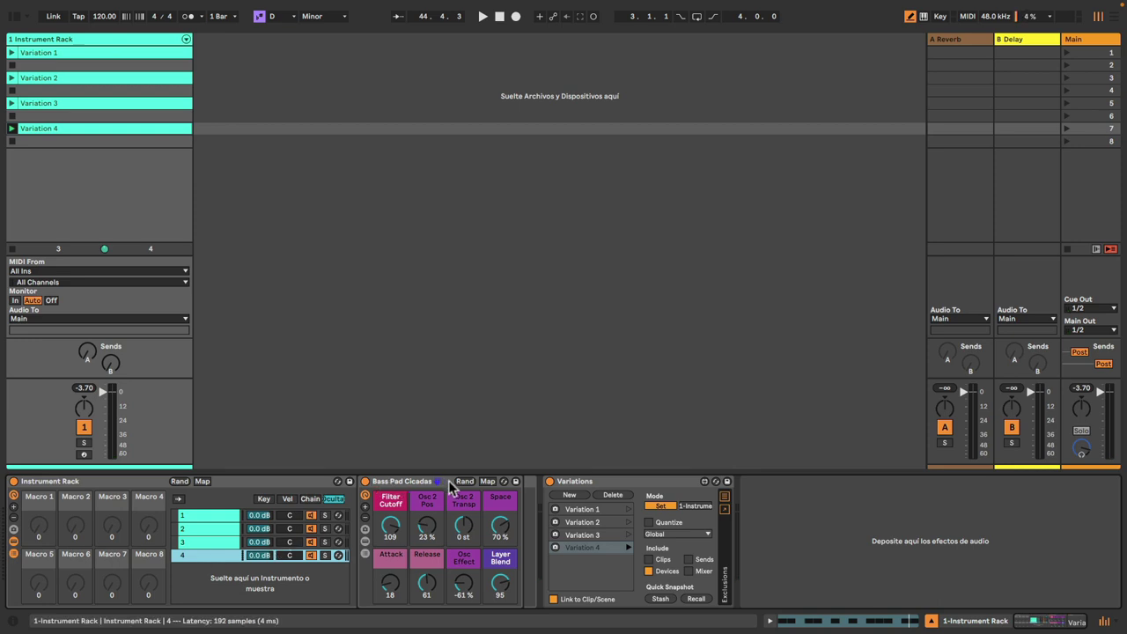
click(503, 482)
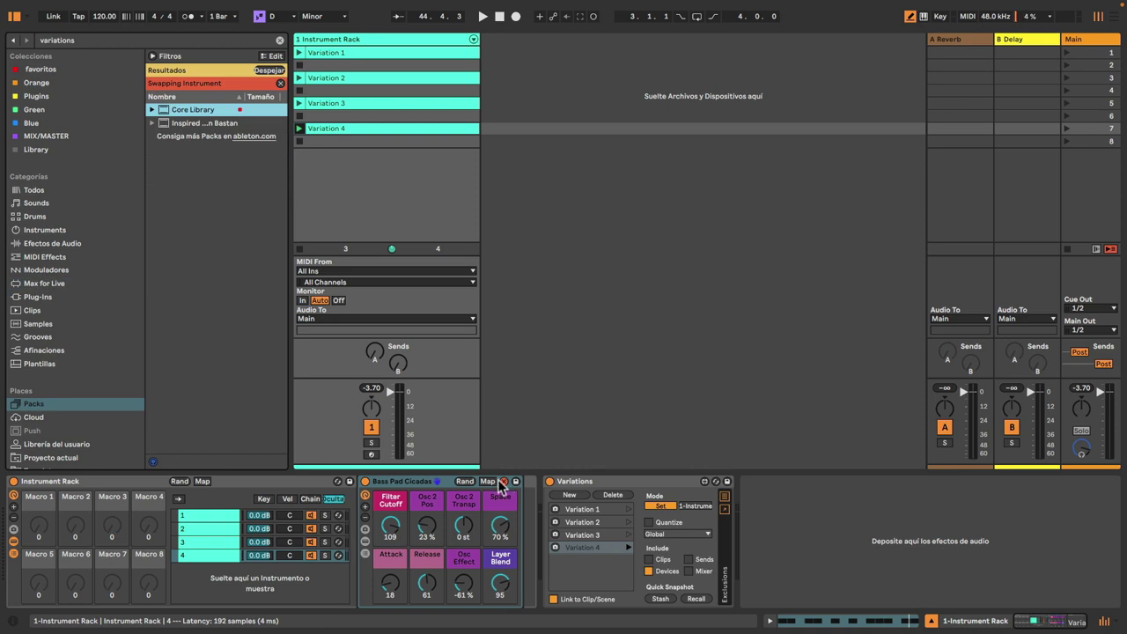
click(279, 42)
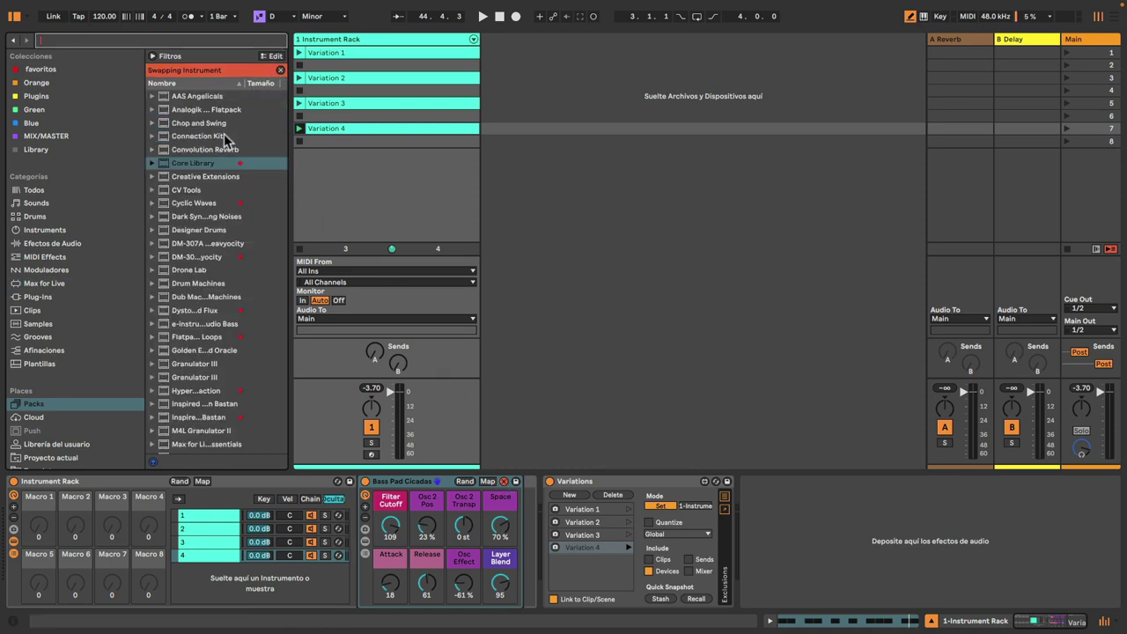
click(56, 232)
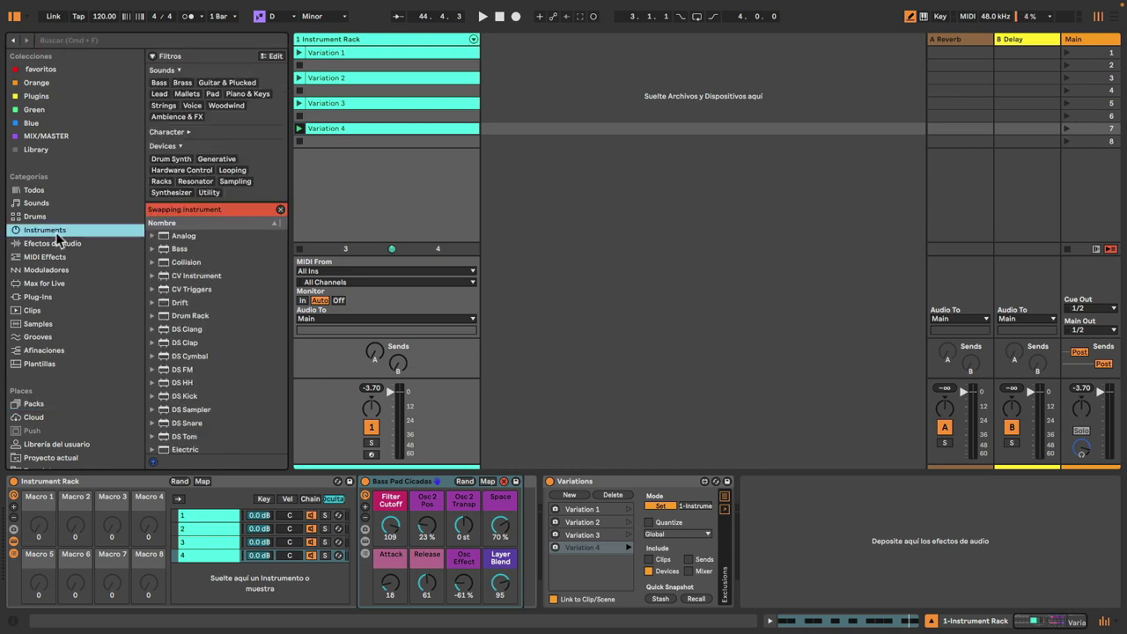
click(152, 236)
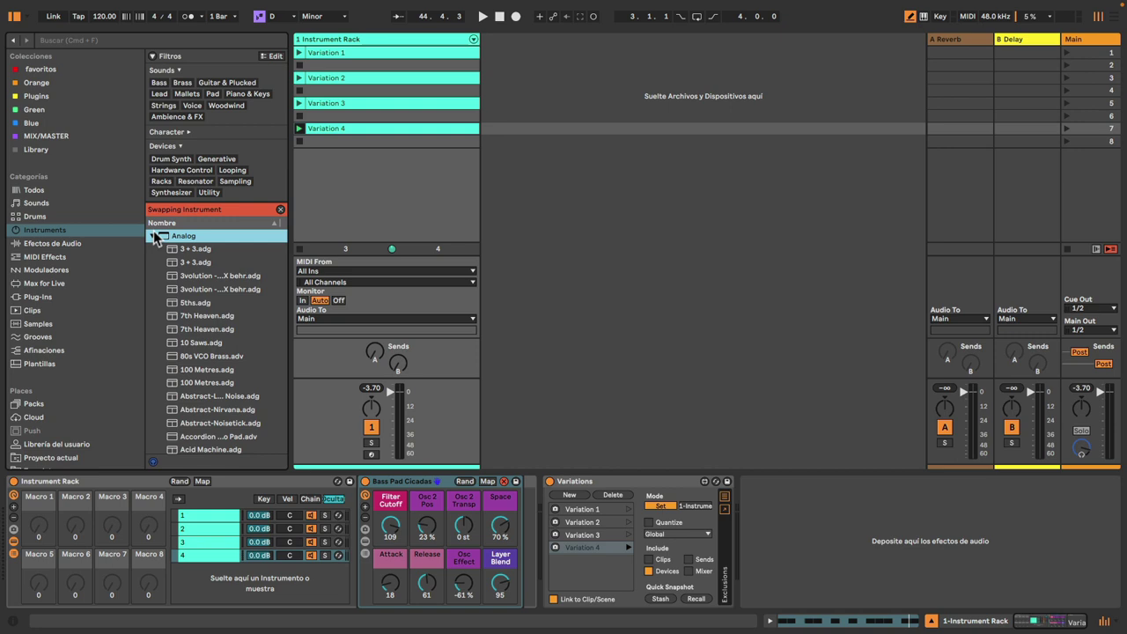
Step: Filter the Analog presets to Bass sounds and replace Bass Pad Cicadas with Basic Analog Bass
click(159, 83)
click(189, 289)
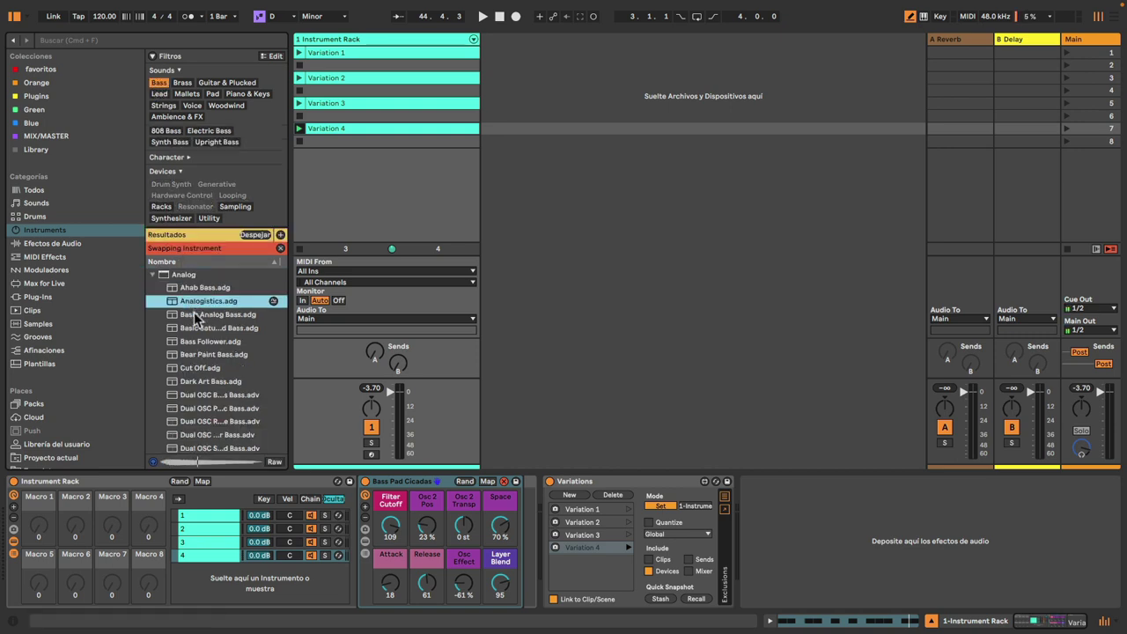
click(195, 316)
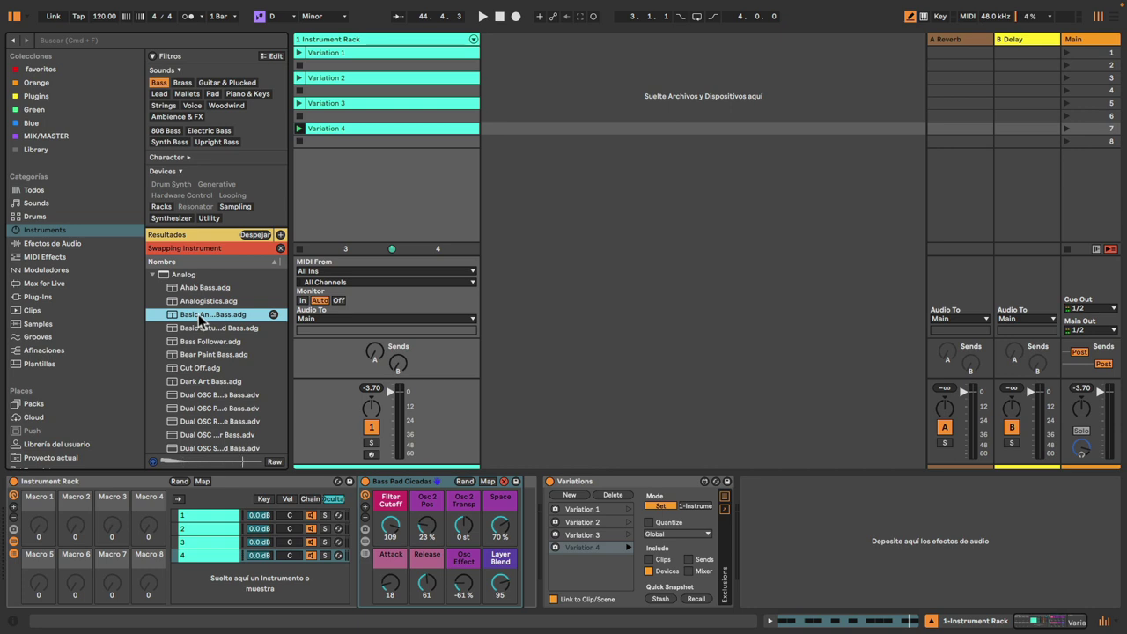
double_click(200, 318)
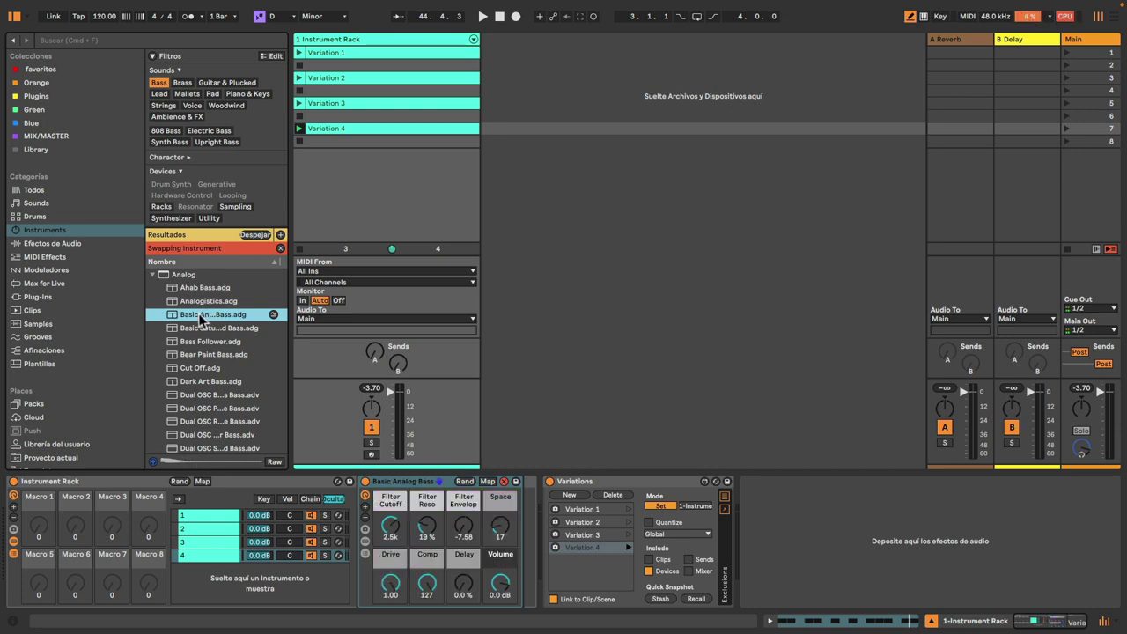
Step: Play the Variation 4 clip, examine the chain and devices inside chain 4's Basic Analog Bass, and stop playback
click(299, 128)
click(197, 556)
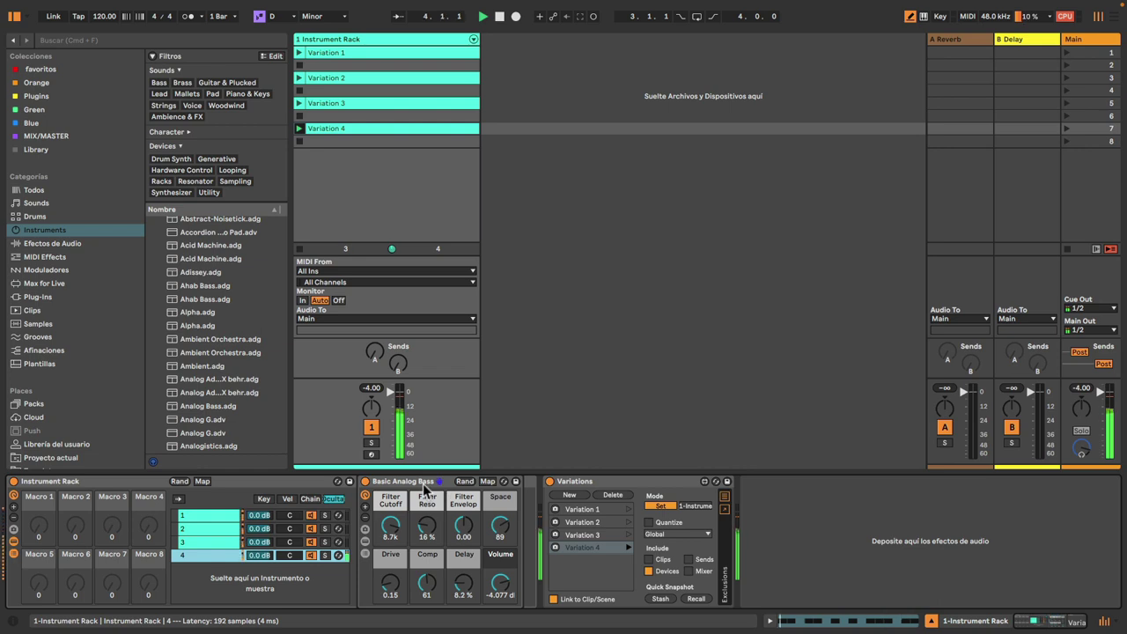
click(366, 541)
click(364, 542)
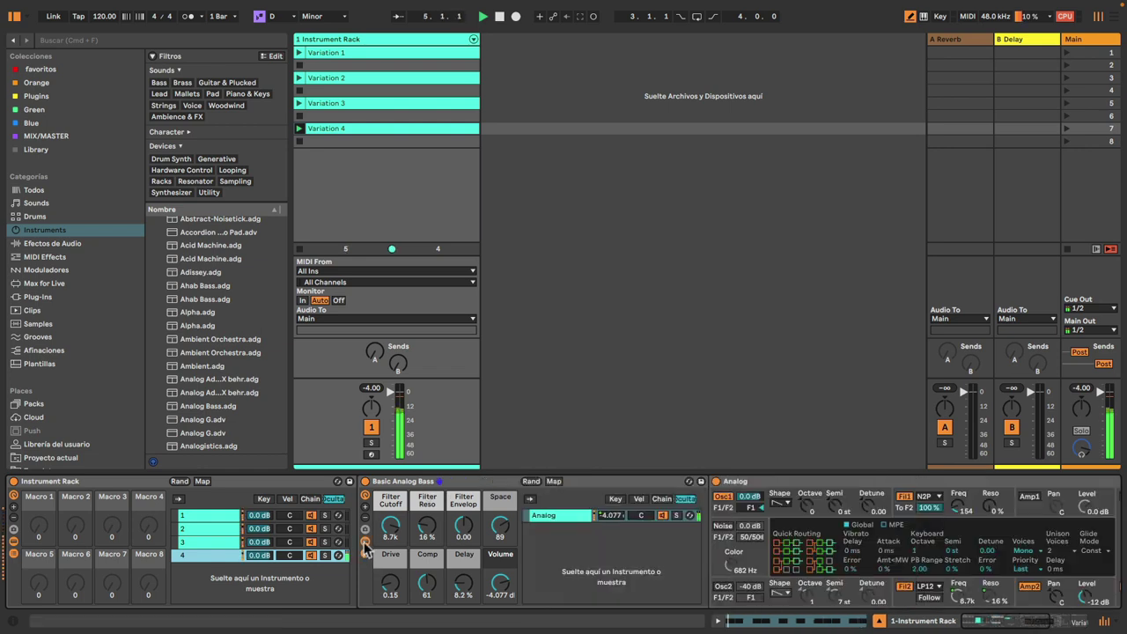
click(365, 542)
click(365, 555)
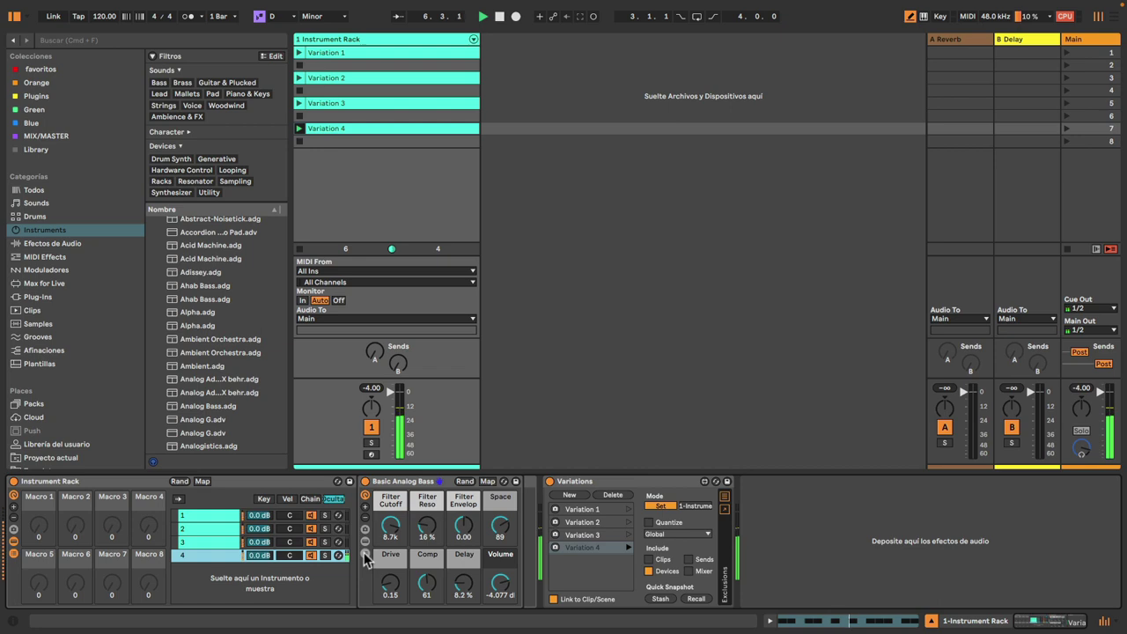
click(500, 16)
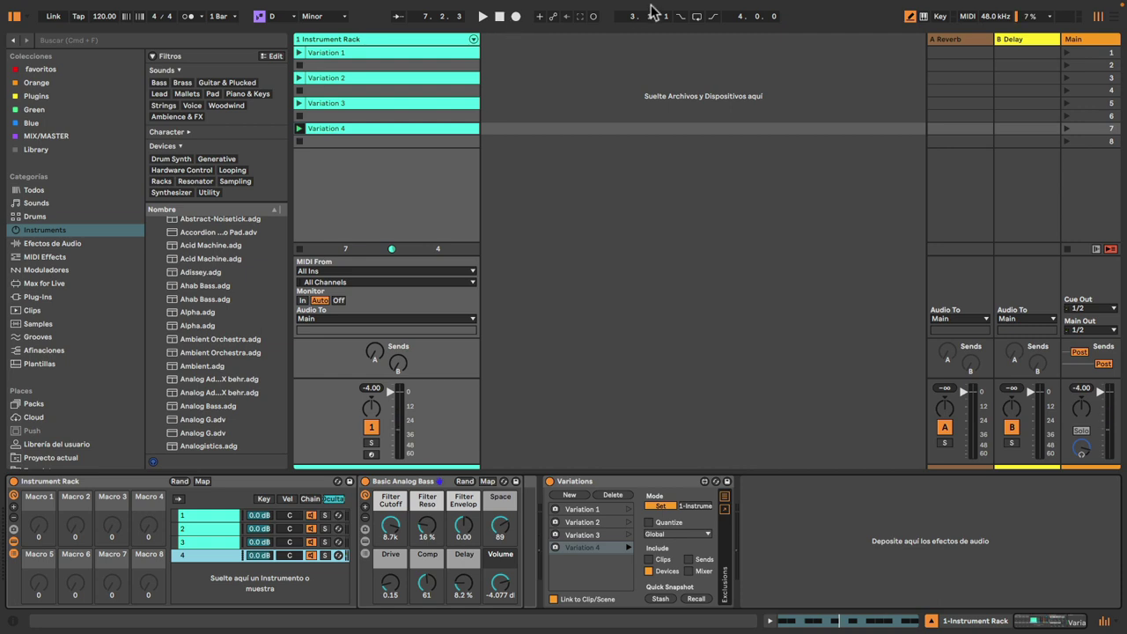
mouse_move(933, 7)
click(899, 7)
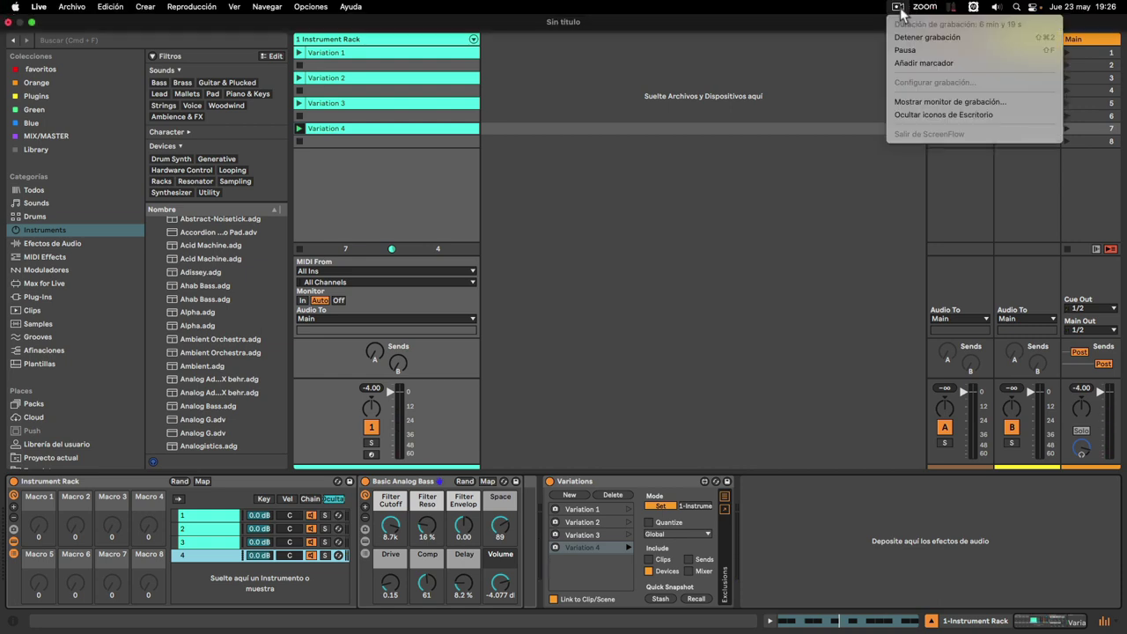